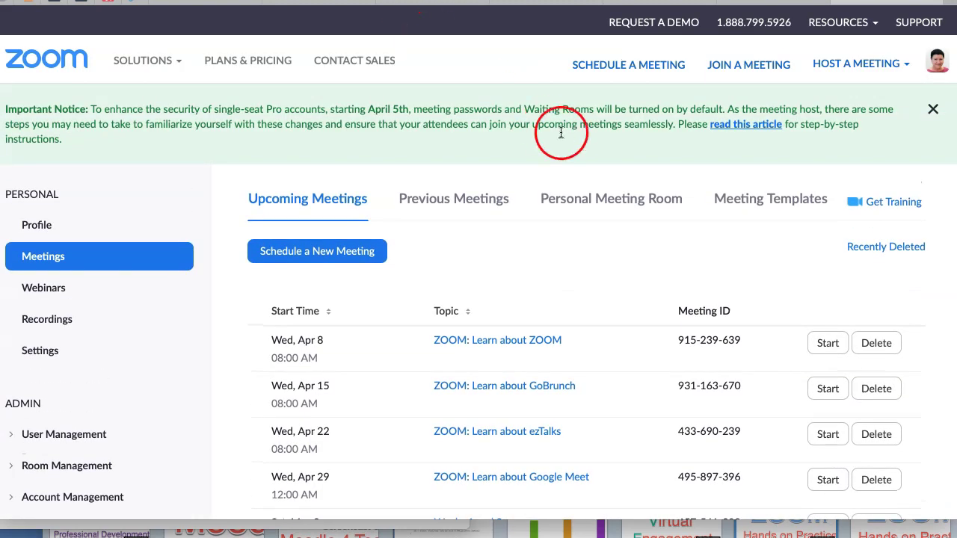
Expand the User Management section and examine the available account administration options.
{"action": "scroll", "coordinate": [566, 112], "scroll_direction": "down", "scroll_amount": 2}
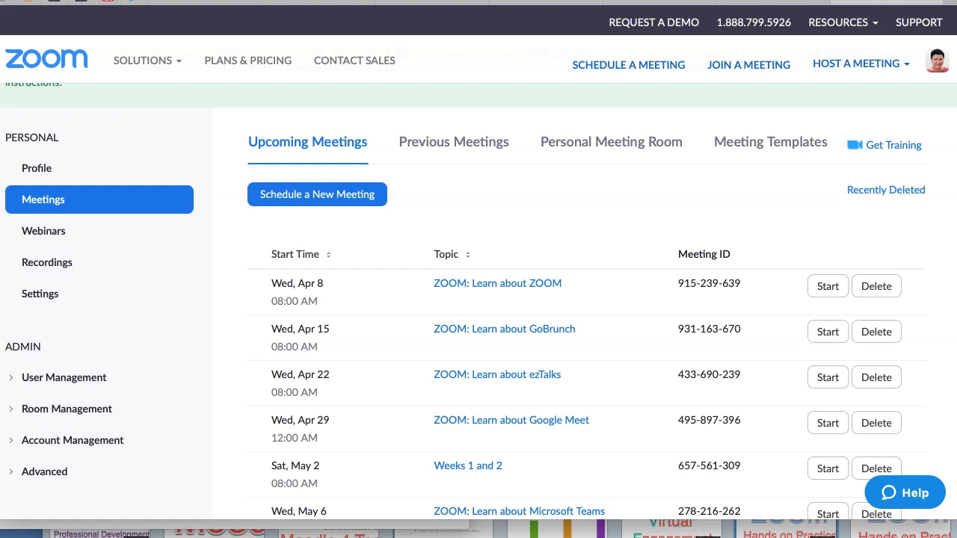
{"action": "scroll", "coordinate": [15, 194], "scroll_direction": "down", "scroll_amount": 1}
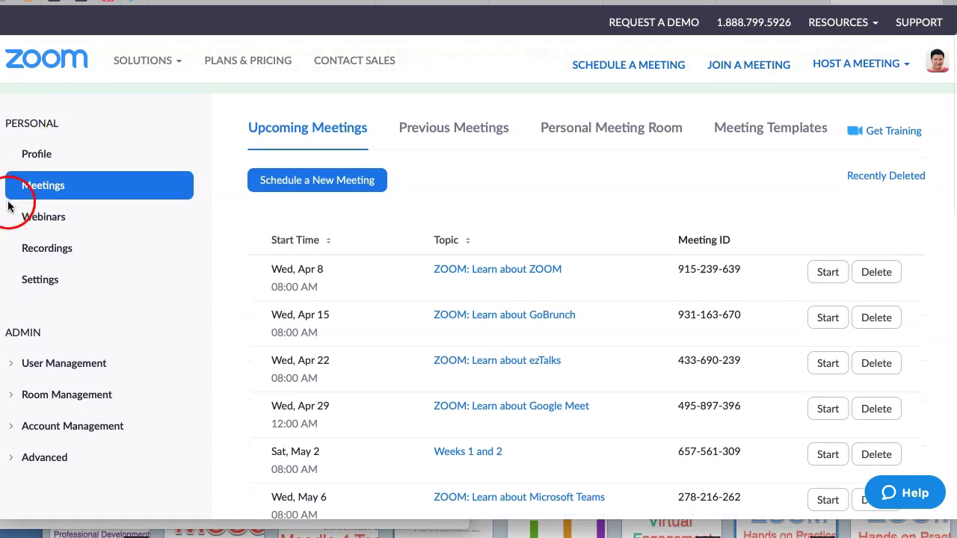
{"action": "scroll", "coordinate": [39, 248], "scroll_direction": "down", "scroll_amount": 2}
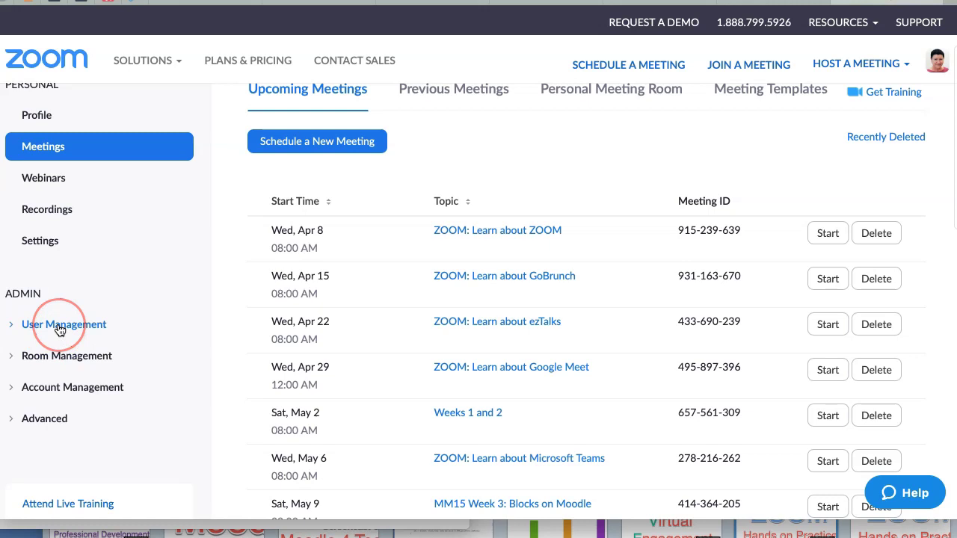
{"action": "left_click", "coordinate": [63, 326]}
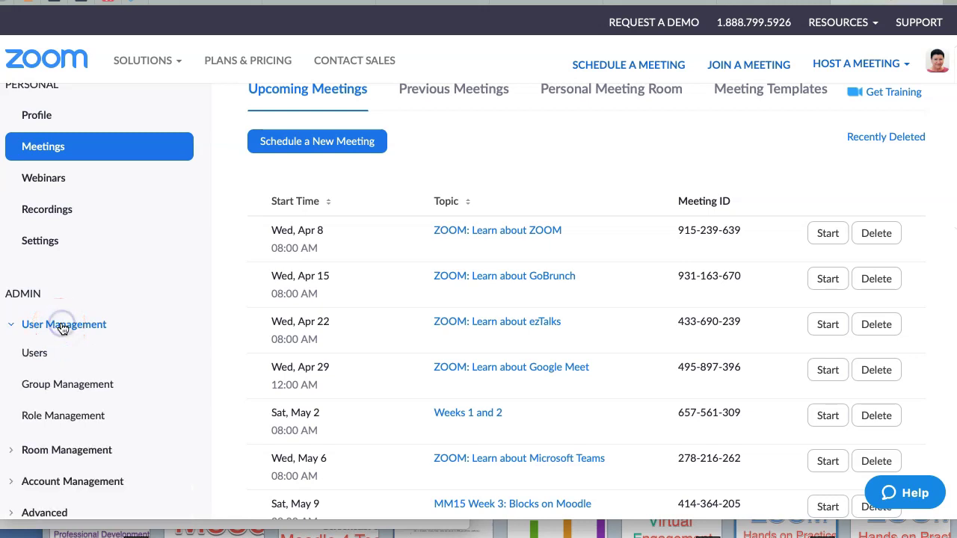
{"action": "scroll", "coordinate": [60, 346], "scroll_direction": "down", "scroll_amount": 2}
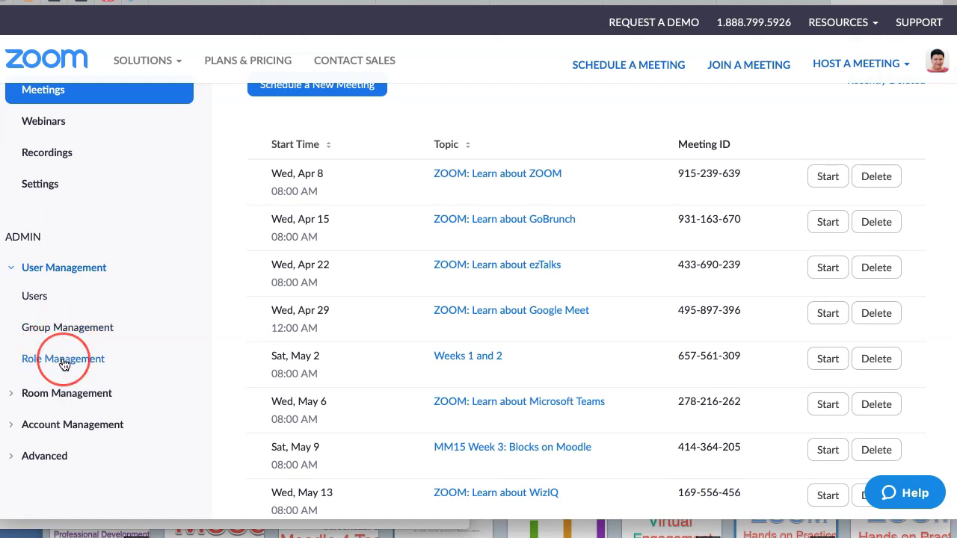
{"action": "scroll", "coordinate": [64, 362], "scroll_direction": "down", "scroll_amount": 2}
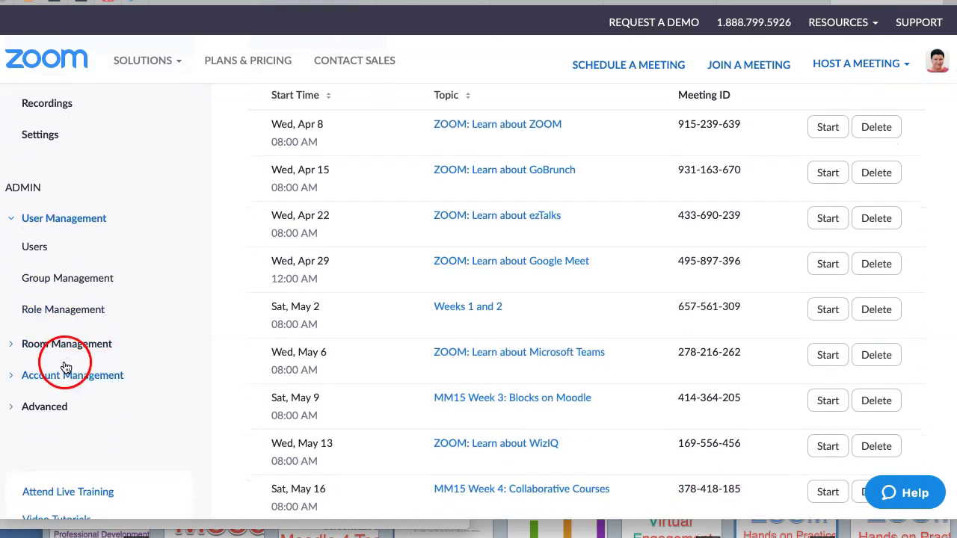
{"action": "scroll", "coordinate": [59, 374], "scroll_direction": "down", "scroll_amount": 4}
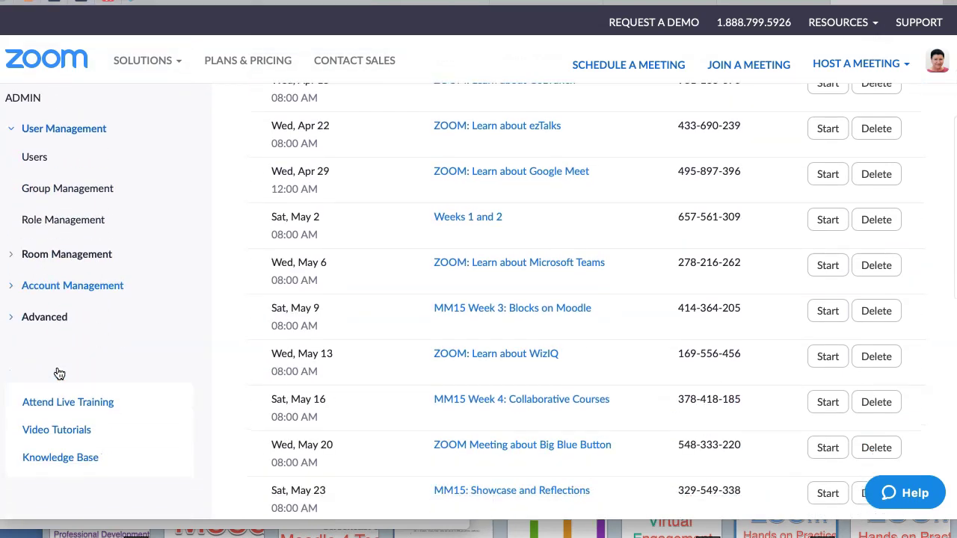
{"action": "left_click", "coordinate": [68, 292]}
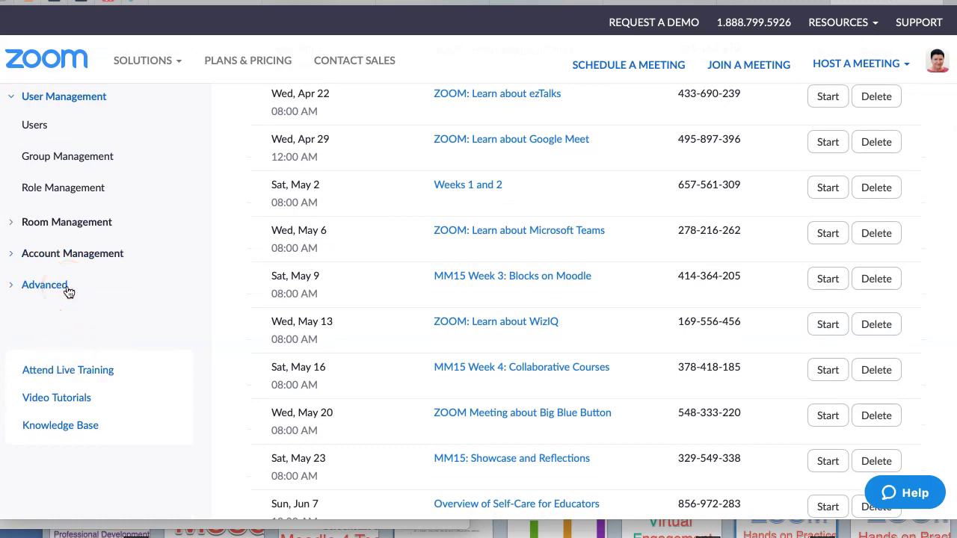
Open the personal account's Settings page.
{"action": "scroll", "coordinate": [68, 292], "scroll_direction": "up", "scroll_amount": 7}
{"action": "left_click", "coordinate": [36, 229]}
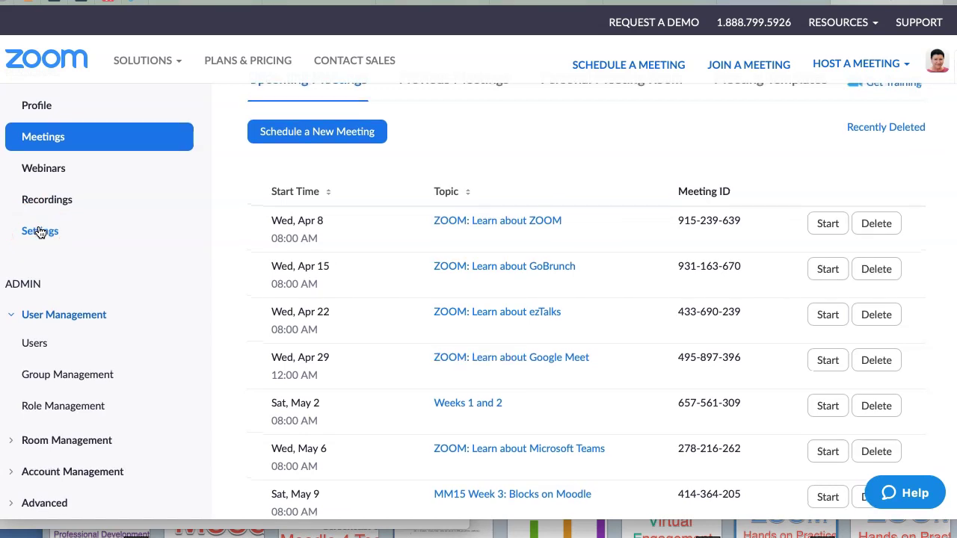
{"action": "left_click", "coordinate": [39, 233]}
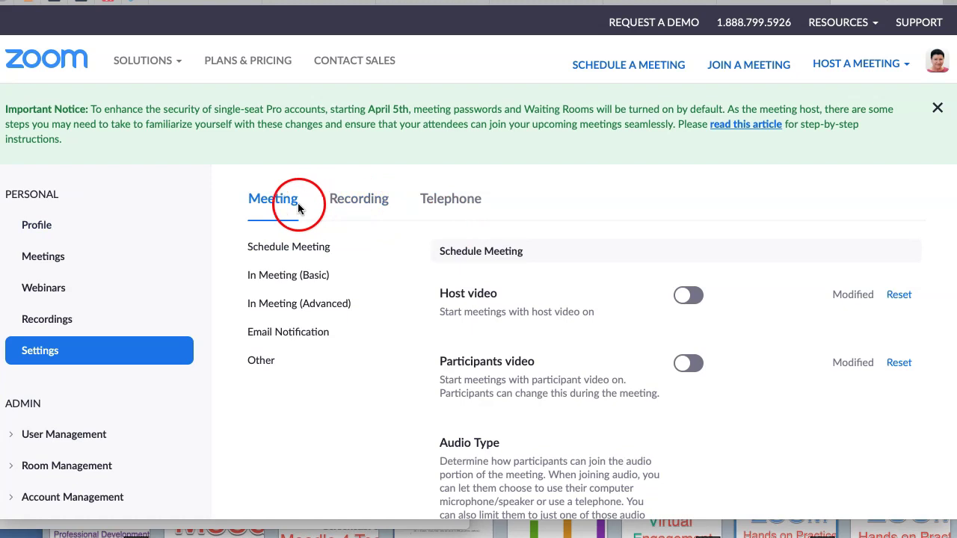
Turn off the password requirement for scheduling new meetings in the Schedule Meeting settings.
{"action": "scroll", "coordinate": [359, 205], "scroll_direction": "down", "scroll_amount": 2}
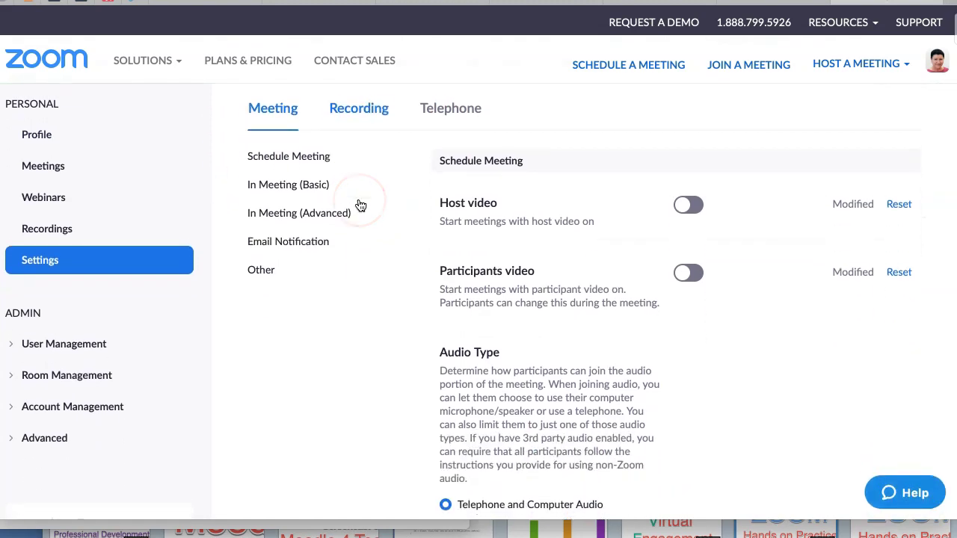
{"action": "left_click", "coordinate": [341, 208]}
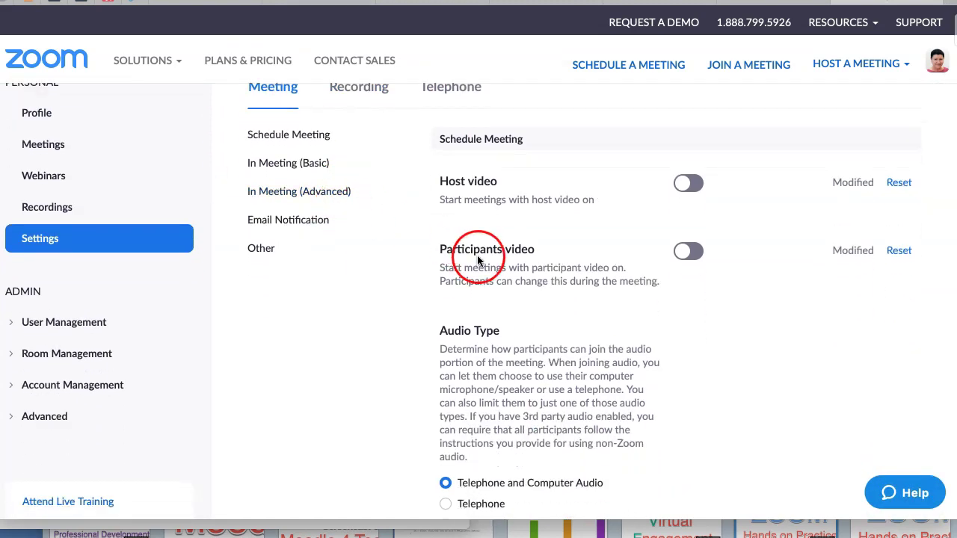
{"action": "scroll", "coordinate": [478, 259], "scroll_direction": "down", "scroll_amount": 5}
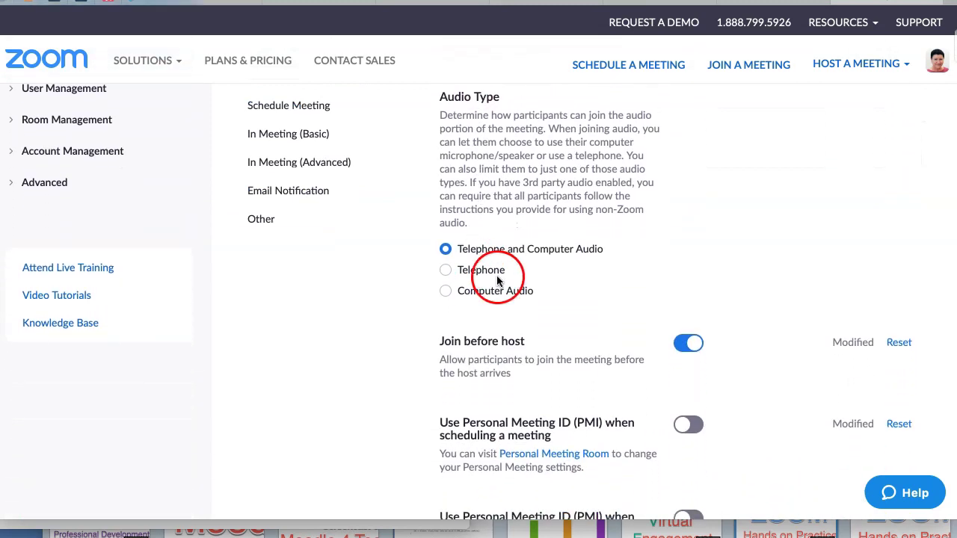
{"action": "scroll", "coordinate": [511, 309], "scroll_direction": "down", "scroll_amount": 3}
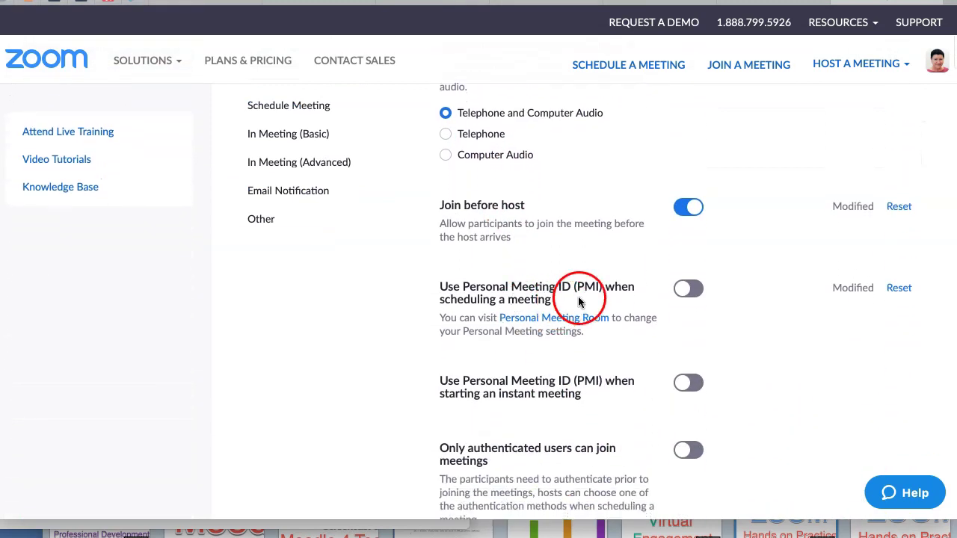
{"action": "scroll", "coordinate": [565, 302], "scroll_direction": "down", "scroll_amount": 4}
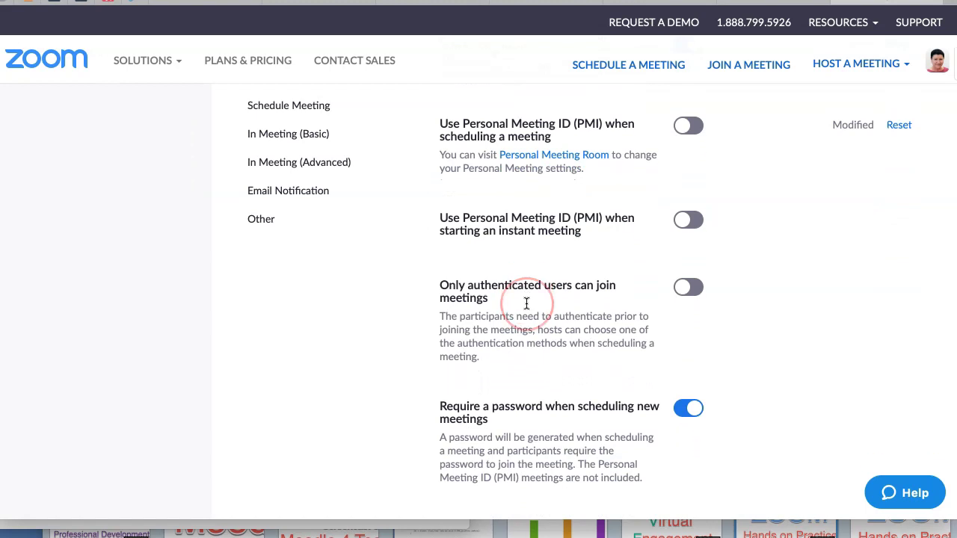
{"action": "scroll", "coordinate": [512, 303], "scroll_direction": "down", "scroll_amount": 3}
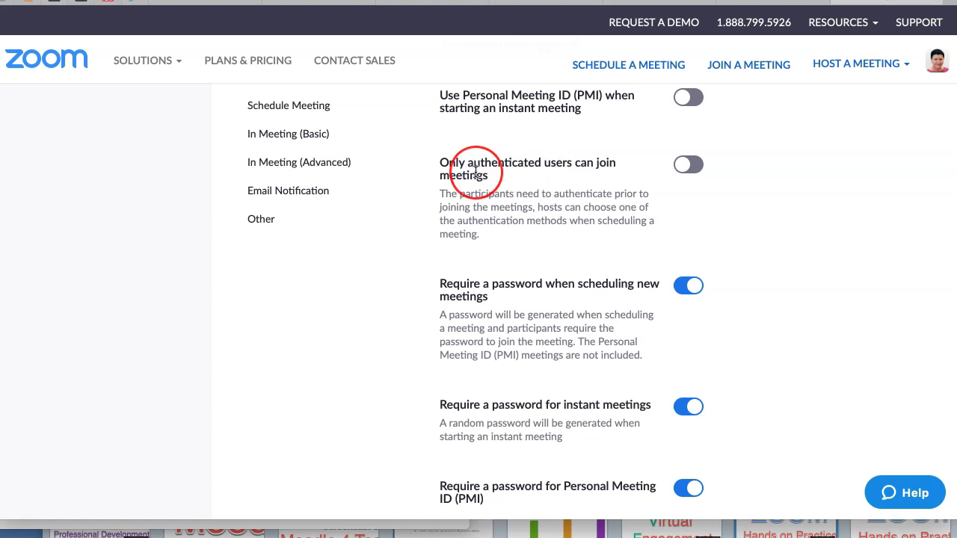
{"action": "scroll", "coordinate": [475, 170], "scroll_direction": "down", "scroll_amount": 2}
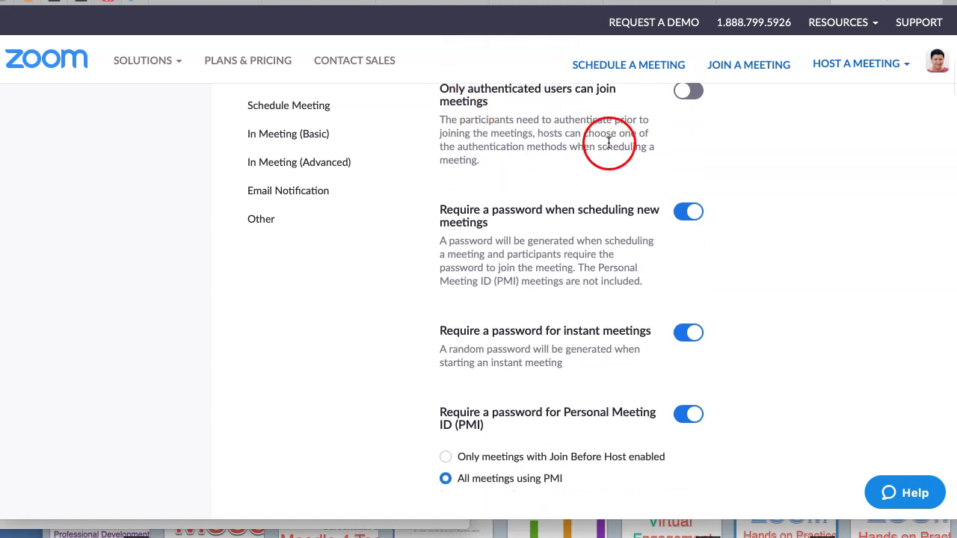
{"action": "scroll", "coordinate": [609, 143], "scroll_direction": "up", "scroll_amount": 3}
{"action": "scroll", "coordinate": [513, 289], "scroll_direction": "down", "scroll_amount": 3}
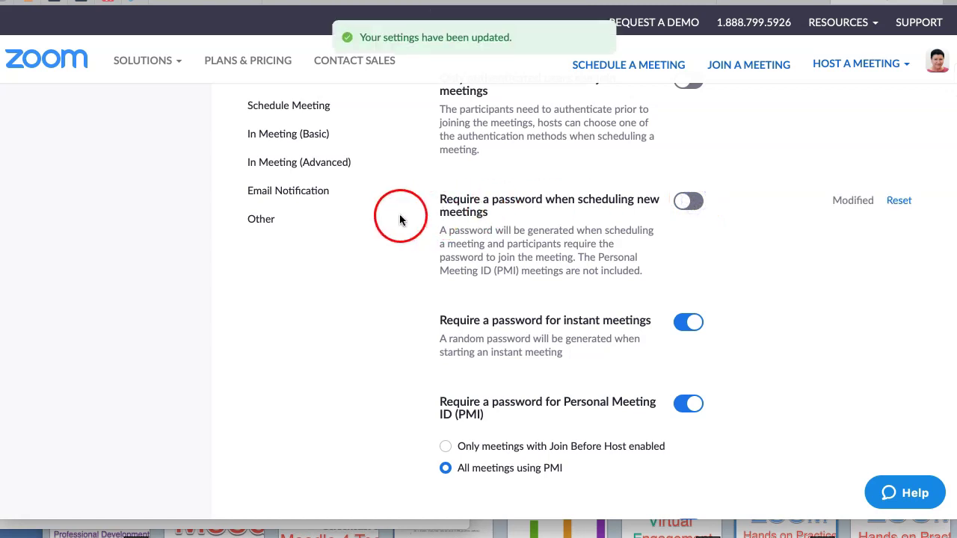
Turn off the password requirement for instant meetings.
{"action": "scroll", "coordinate": [398, 219], "scroll_direction": "down", "scroll_amount": 1}
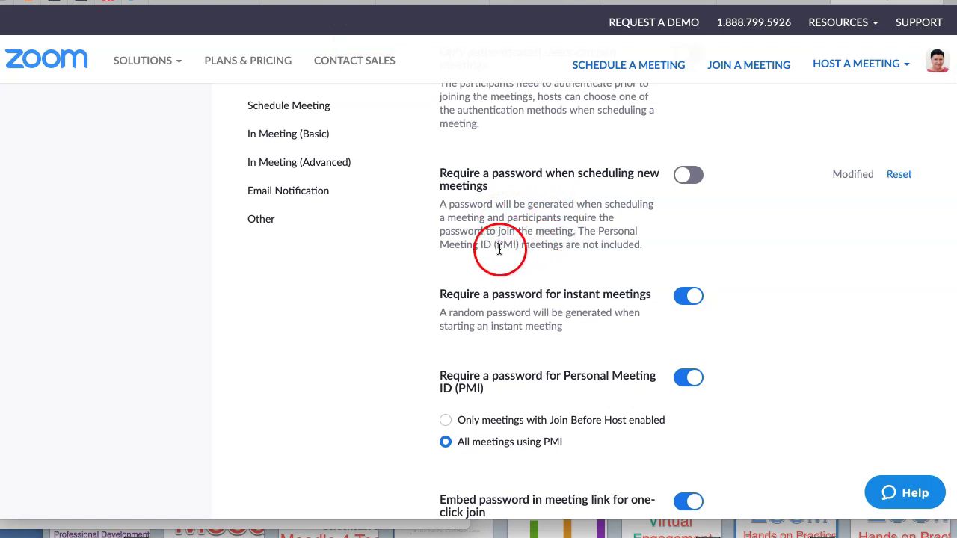
{"action": "scroll", "coordinate": [498, 249], "scroll_direction": "down", "scroll_amount": 1}
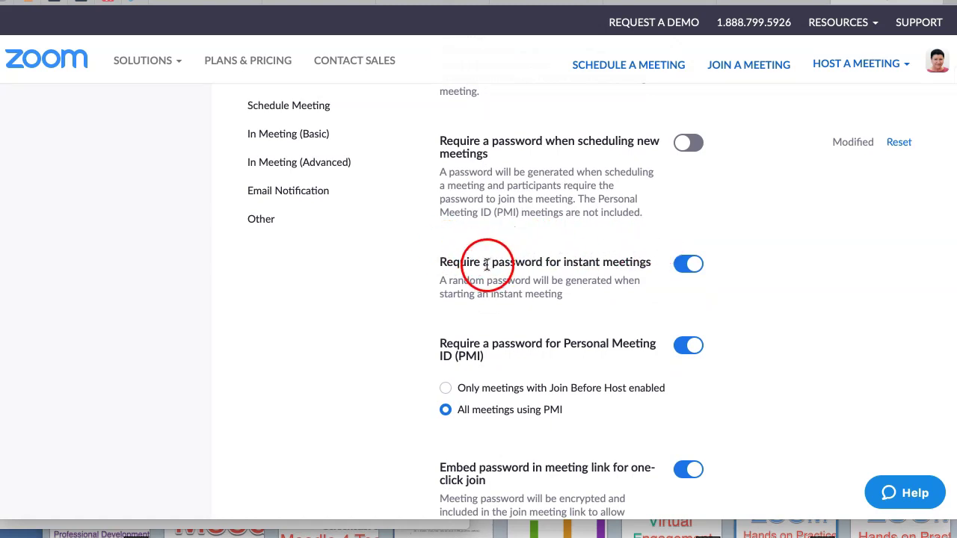
{"action": "left_click", "coordinate": [694, 266]}
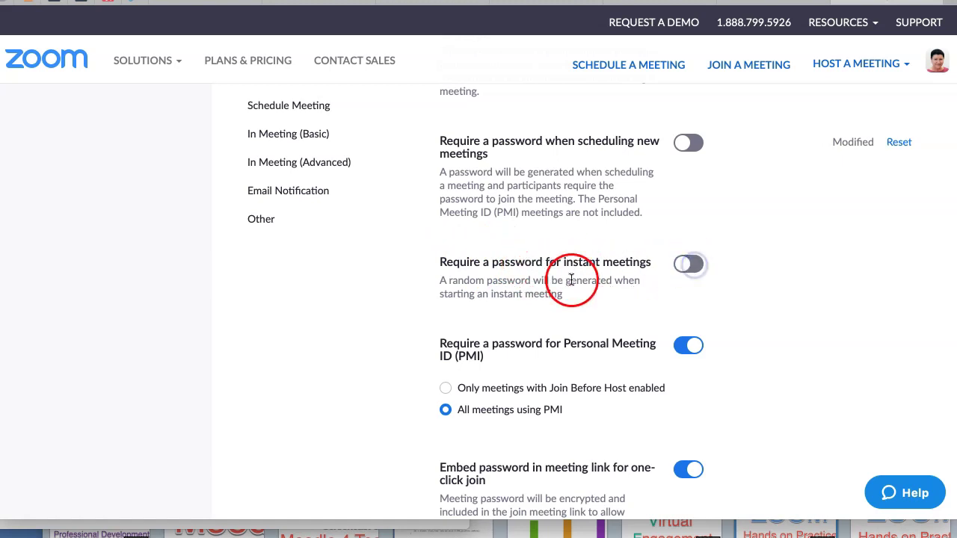
Turn off the password requirement for Personal Meeting ID (PMI) meetings.
{"action": "scroll", "coordinate": [506, 284], "scroll_direction": "down", "scroll_amount": 2}
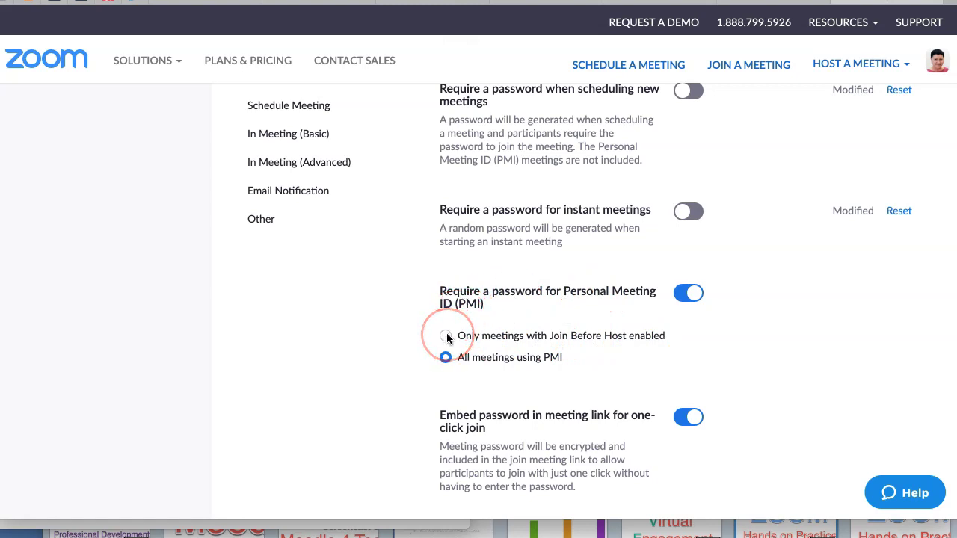
{"action": "scroll", "coordinate": [447, 339], "scroll_direction": "down", "scroll_amount": 1}
{"action": "scroll", "coordinate": [448, 289], "scroll_direction": "down", "scroll_amount": 1}
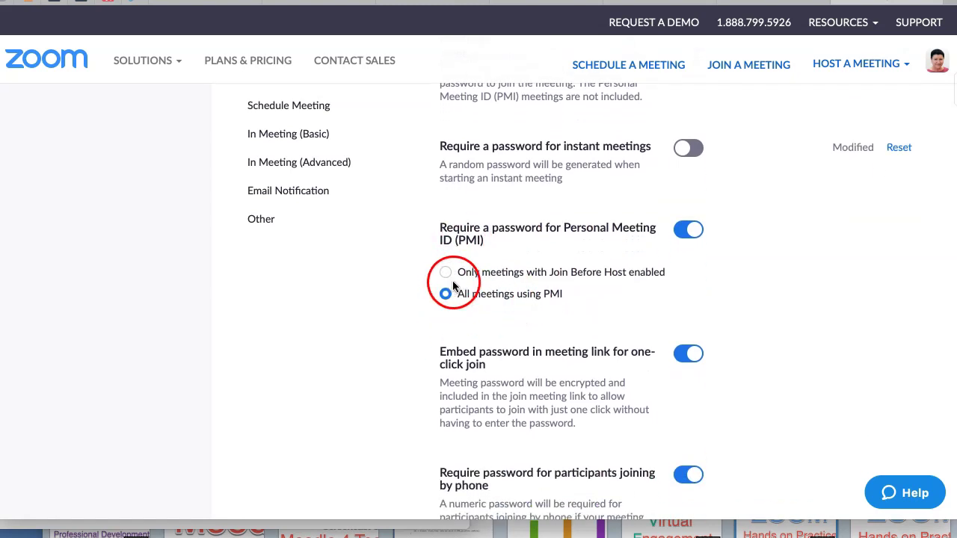
{"action": "left_click", "coordinate": [690, 229]}
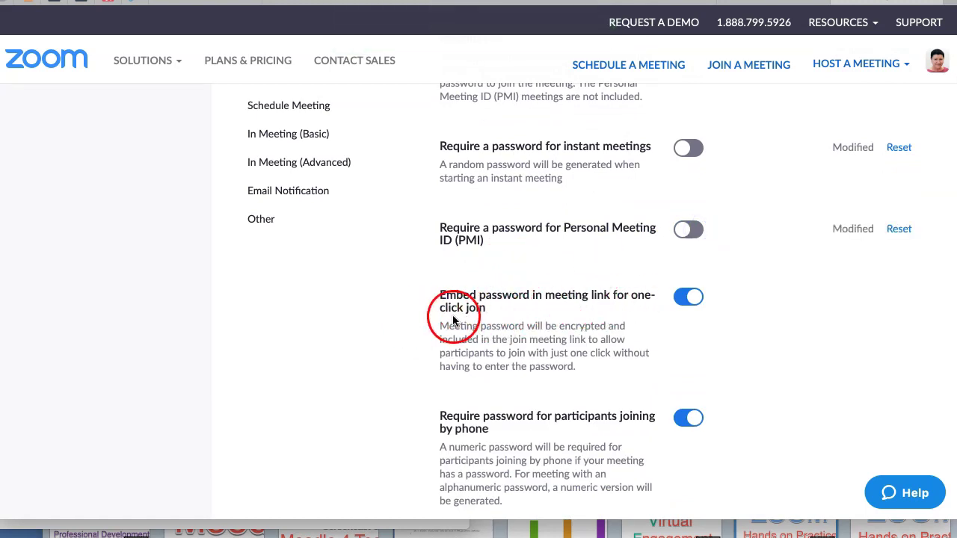
Examine the Schedule Meeting options for embedded passwords, phone participants, muting upon entry, calendar integration and upcoming meeting reminders.
{"action": "scroll", "coordinate": [462, 320], "scroll_direction": "down", "scroll_amount": 2}
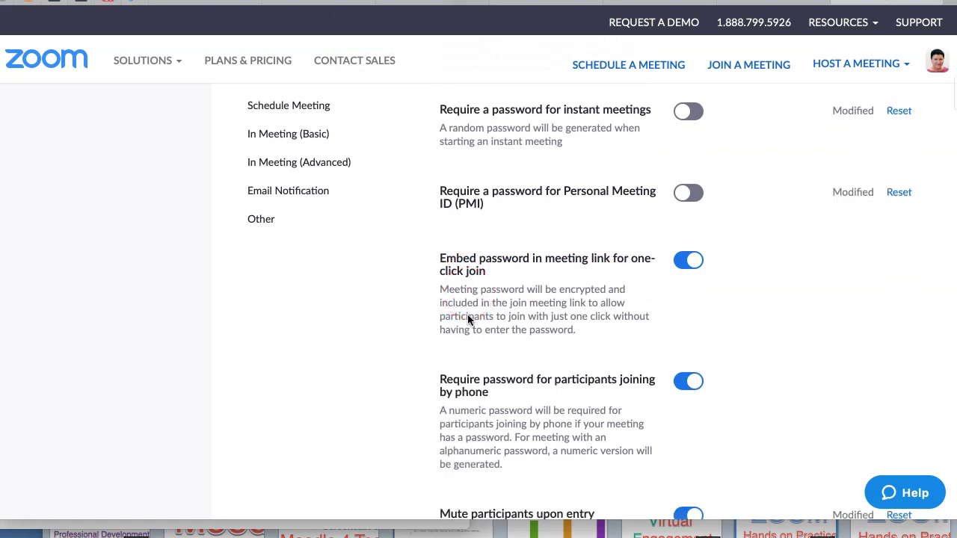
{"action": "scroll", "coordinate": [436, 321], "scroll_direction": "down", "scroll_amount": 3}
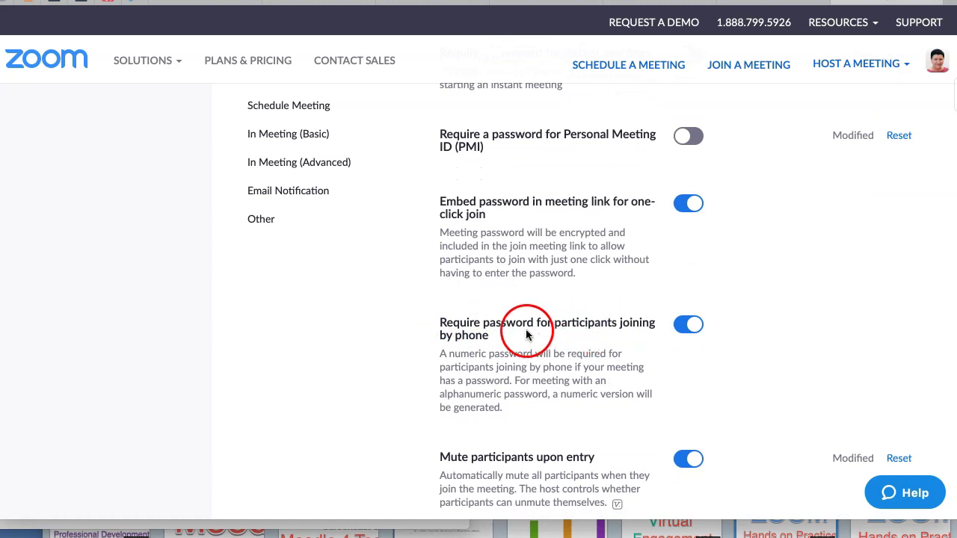
{"action": "scroll", "coordinate": [418, 329], "scroll_direction": "down", "scroll_amount": 2}
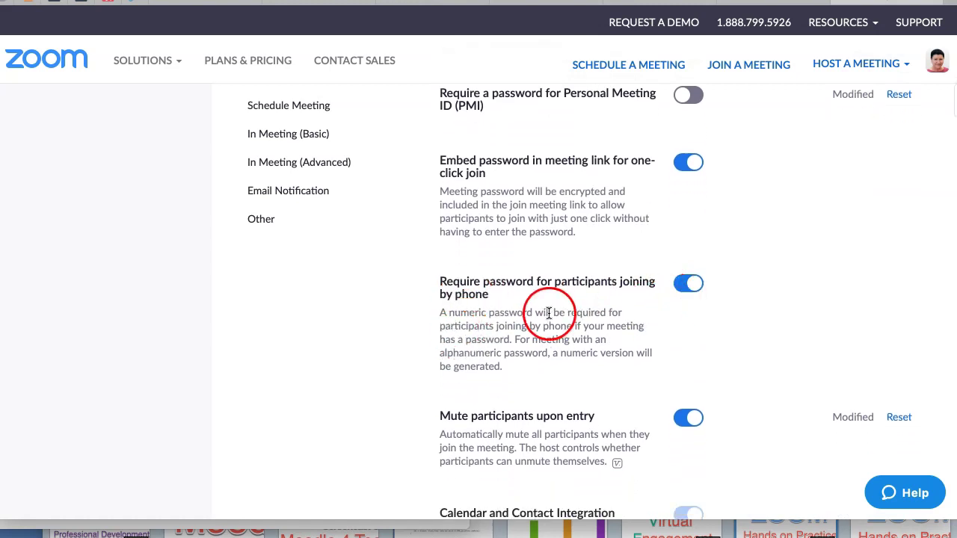
{"action": "scroll", "coordinate": [546, 317], "scroll_direction": "down", "scroll_amount": 2}
{"action": "scroll", "coordinate": [546, 316], "scroll_direction": "down", "scroll_amount": 3}
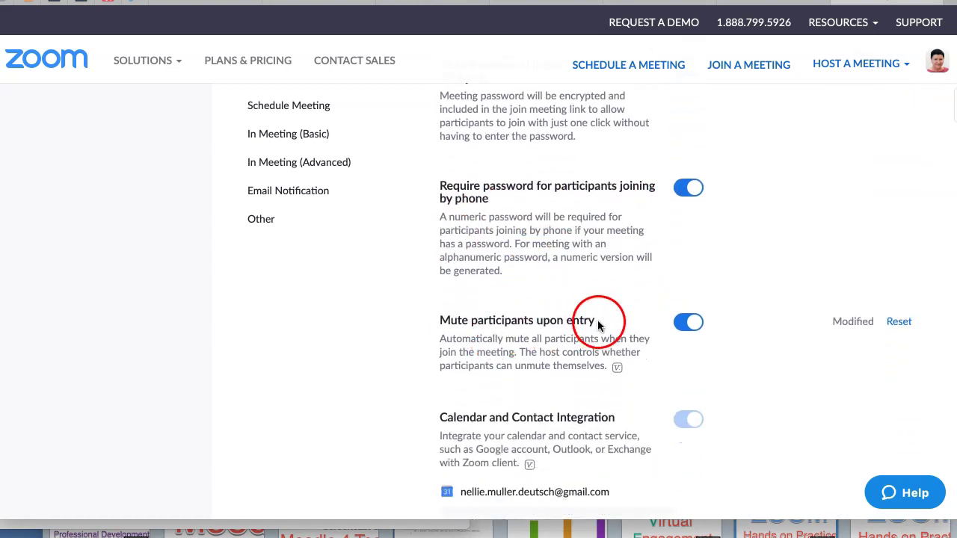
{"action": "scroll", "coordinate": [491, 342], "scroll_direction": "down", "scroll_amount": 4}
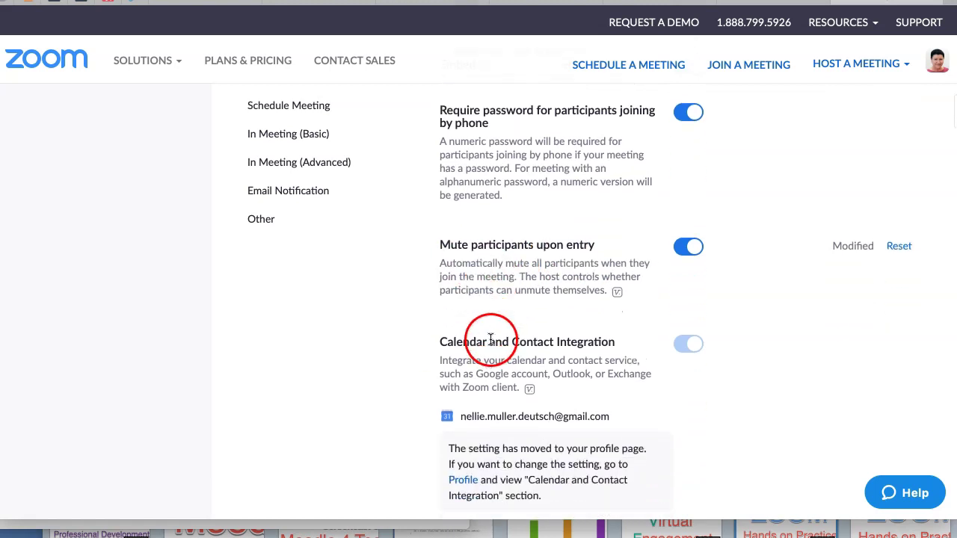
{"action": "scroll", "coordinate": [481, 342], "scroll_direction": "down", "scroll_amount": 4}
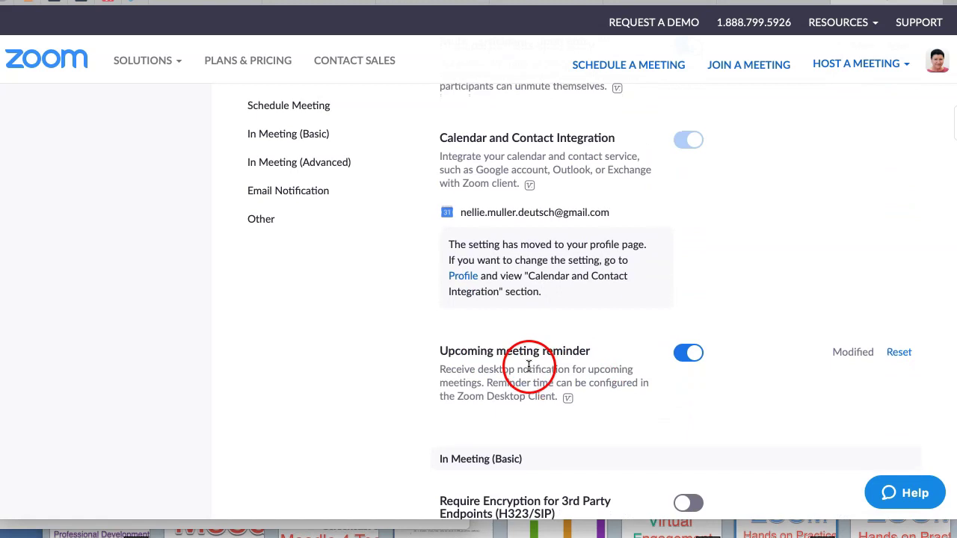
Examine the In Meeting (Basic) options for third-party encryption, chat, private chat and auto saving chats.
{"action": "scroll", "coordinate": [523, 364], "scroll_direction": "down", "scroll_amount": 2}
{"action": "scroll", "coordinate": [487, 374], "scroll_direction": "down", "scroll_amount": 1}
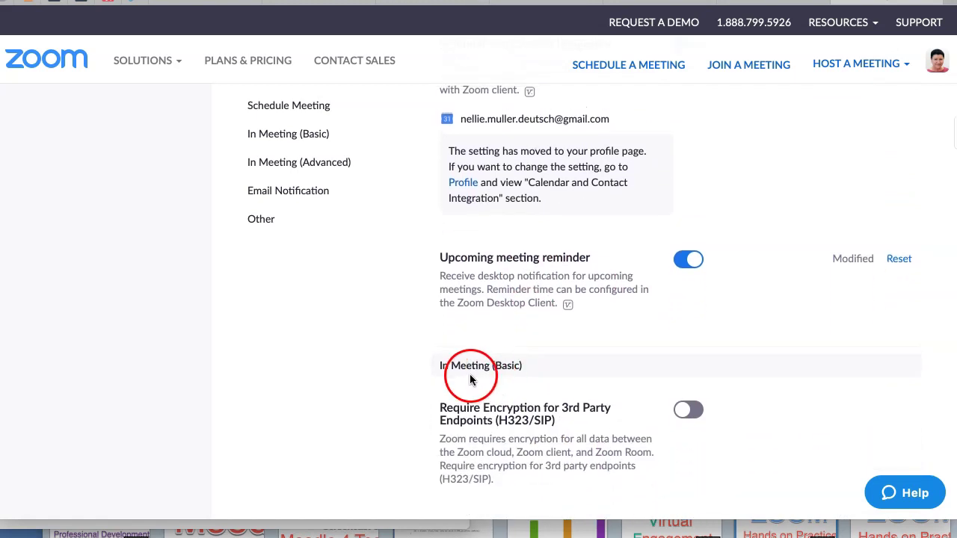
{"action": "scroll", "coordinate": [490, 378], "scroll_direction": "down", "scroll_amount": 1}
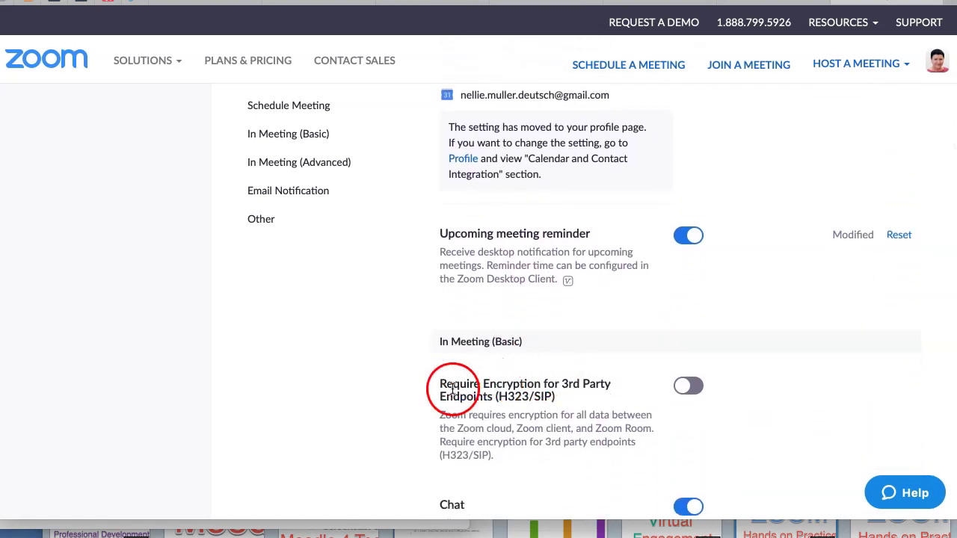
{"action": "scroll", "coordinate": [498, 392], "scroll_direction": "down", "scroll_amount": 4}
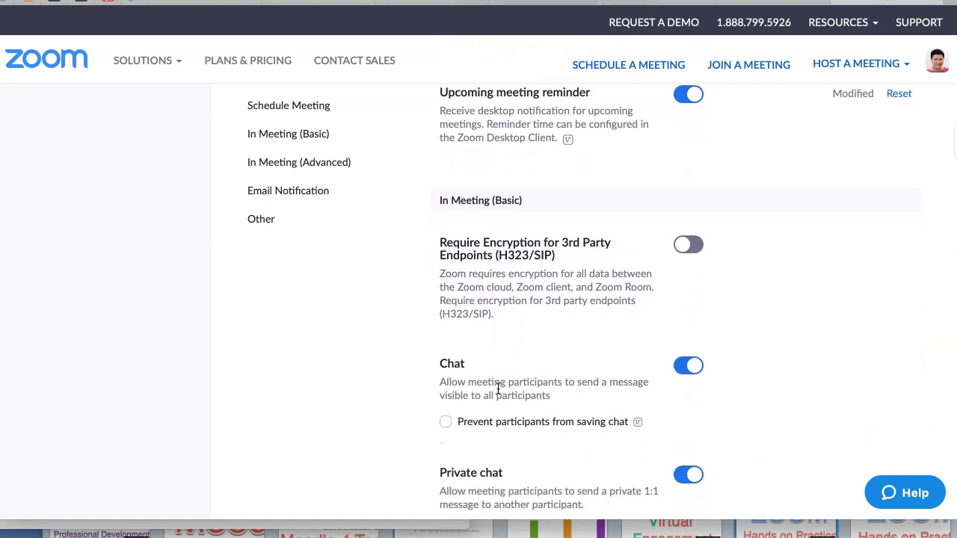
{"action": "scroll", "coordinate": [498, 389], "scroll_direction": "down", "scroll_amount": 1}
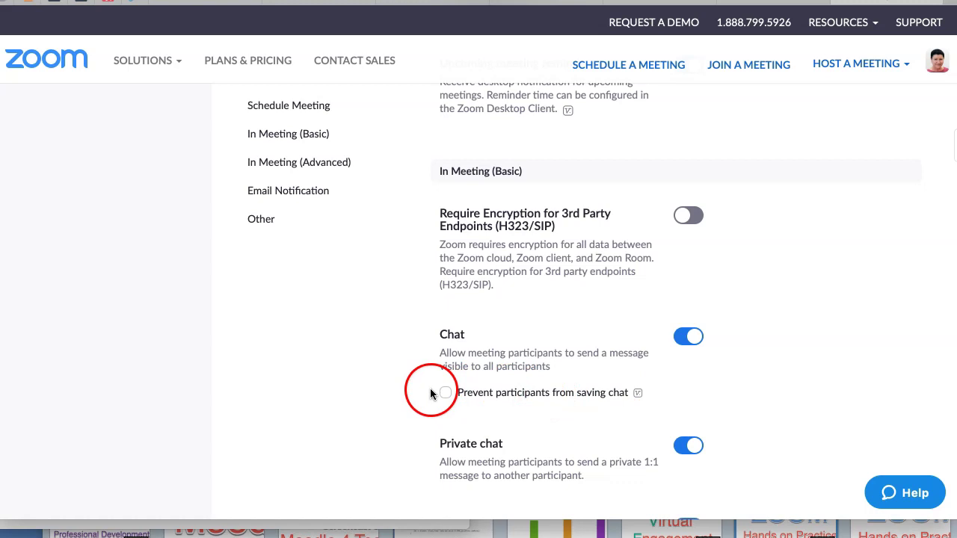
{"action": "scroll", "coordinate": [431, 392], "scroll_direction": "down", "scroll_amount": 3}
{"action": "scroll", "coordinate": [465, 369], "scroll_direction": "down", "scroll_amount": 1}
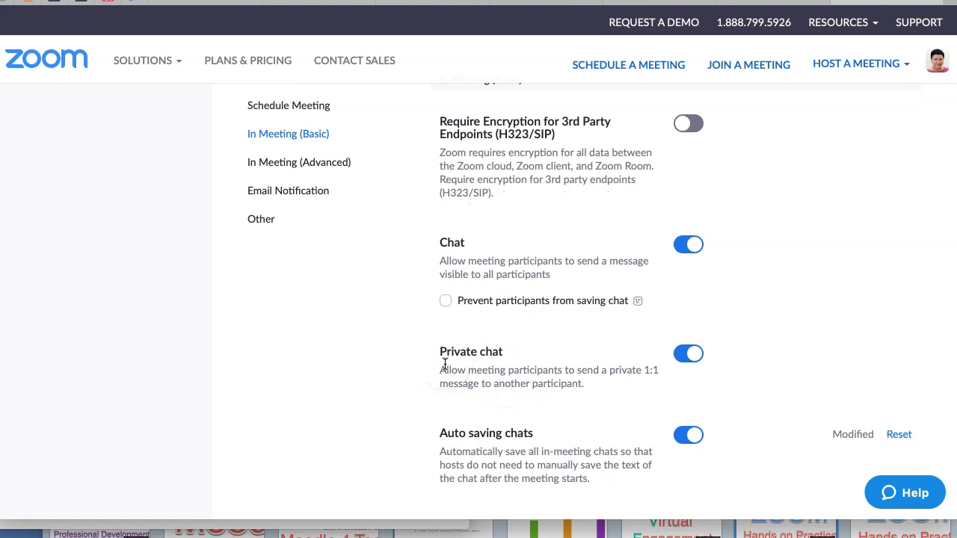
Examine the In Meeting (Basic) options for auto saving chats, join or leave sounds, file transfer, feedback, co-host and polling.
{"action": "scroll", "coordinate": [445, 364], "scroll_direction": "down", "scroll_amount": 1}
{"action": "scroll", "coordinate": [449, 362], "scroll_direction": "down", "scroll_amount": 1}
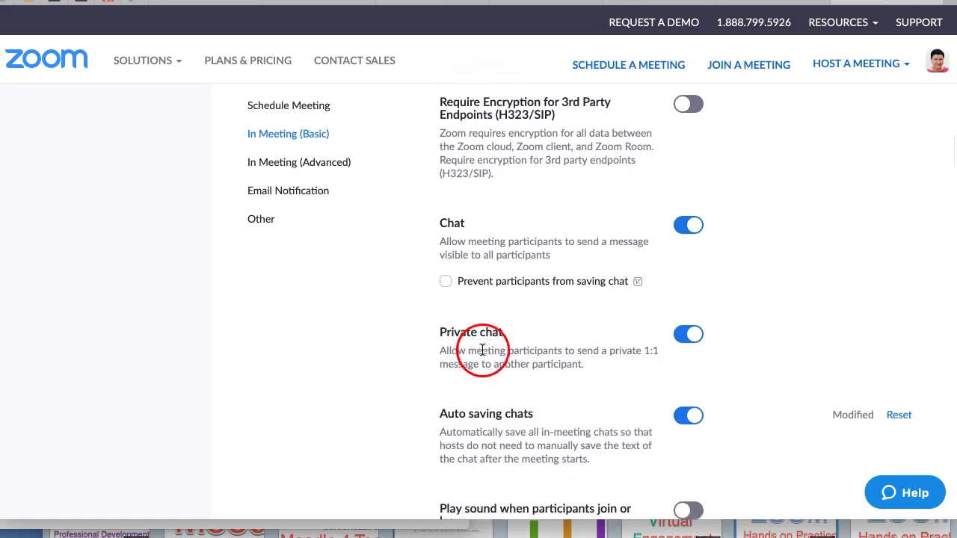
{"action": "scroll", "coordinate": [553, 340], "scroll_direction": "down", "scroll_amount": 5}
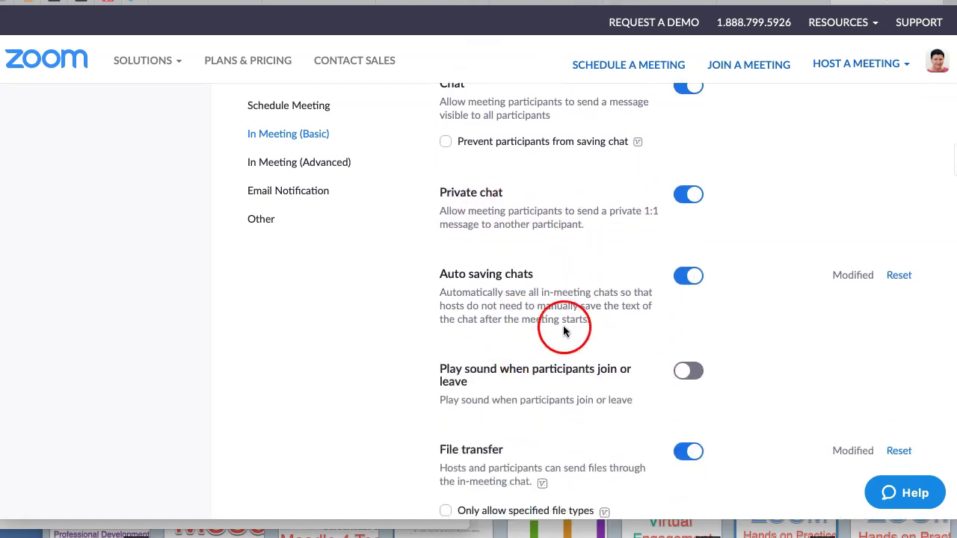
{"action": "scroll", "coordinate": [475, 339], "scroll_direction": "down", "scroll_amount": 3}
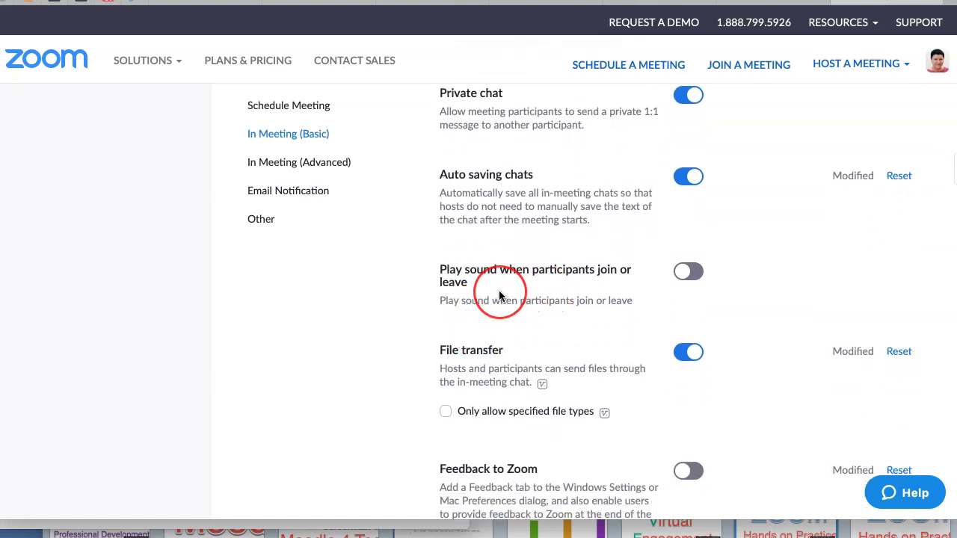
{"action": "scroll", "coordinate": [469, 351], "scroll_direction": "down", "scroll_amount": 3}
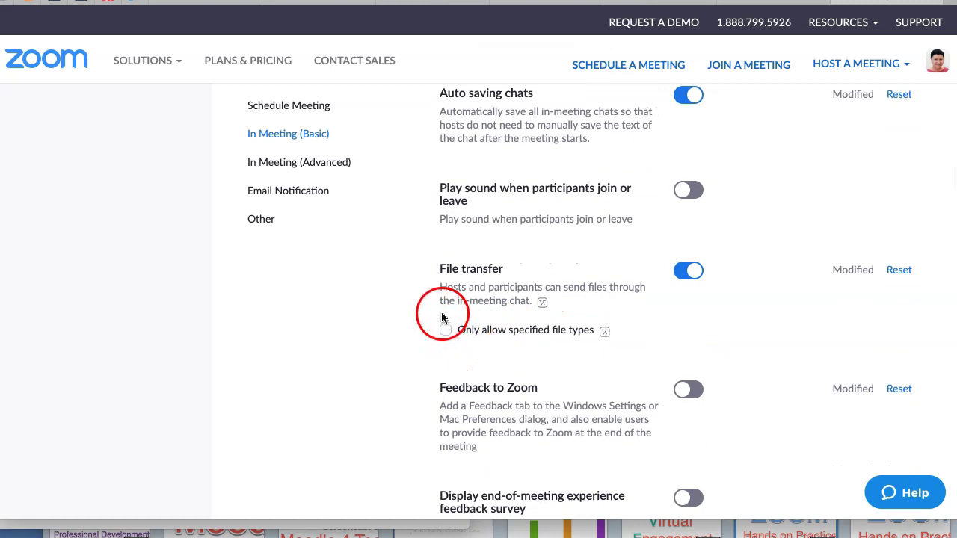
{"action": "scroll", "coordinate": [439, 322], "scroll_direction": "down", "scroll_amount": 3}
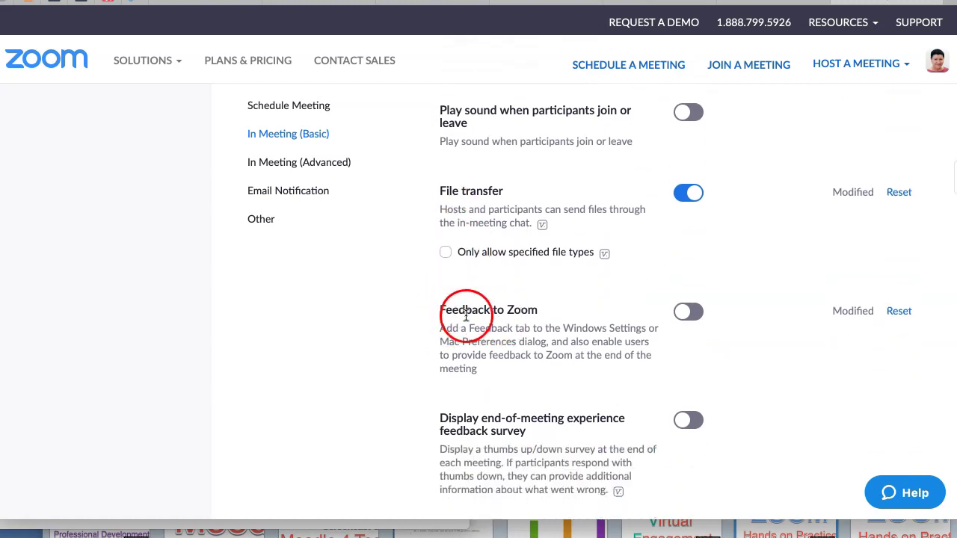
{"action": "scroll", "coordinate": [466, 315], "scroll_direction": "down", "scroll_amount": 5}
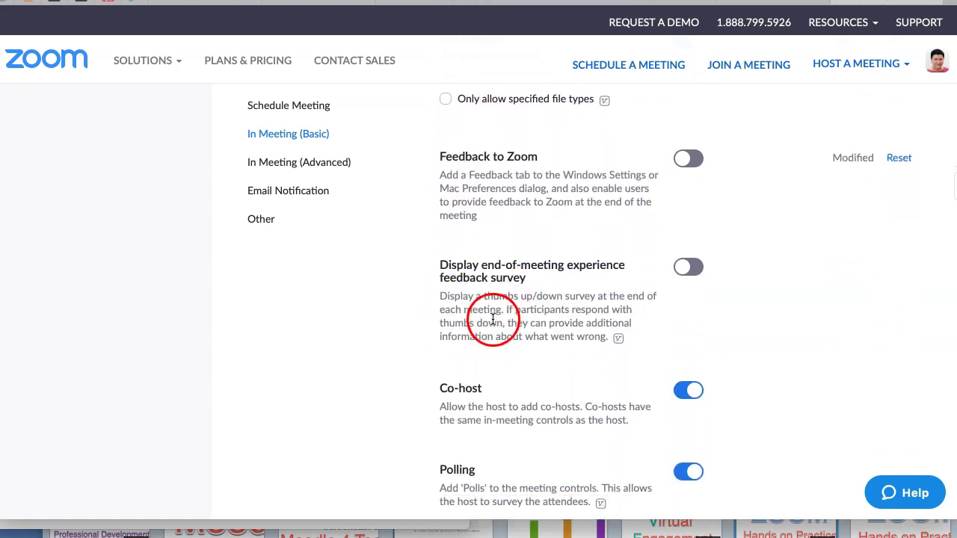
{"action": "scroll", "coordinate": [493, 320], "scroll_direction": "down", "scroll_amount": 3}
{"action": "scroll", "coordinate": [474, 264], "scroll_direction": "down", "scroll_amount": 6}
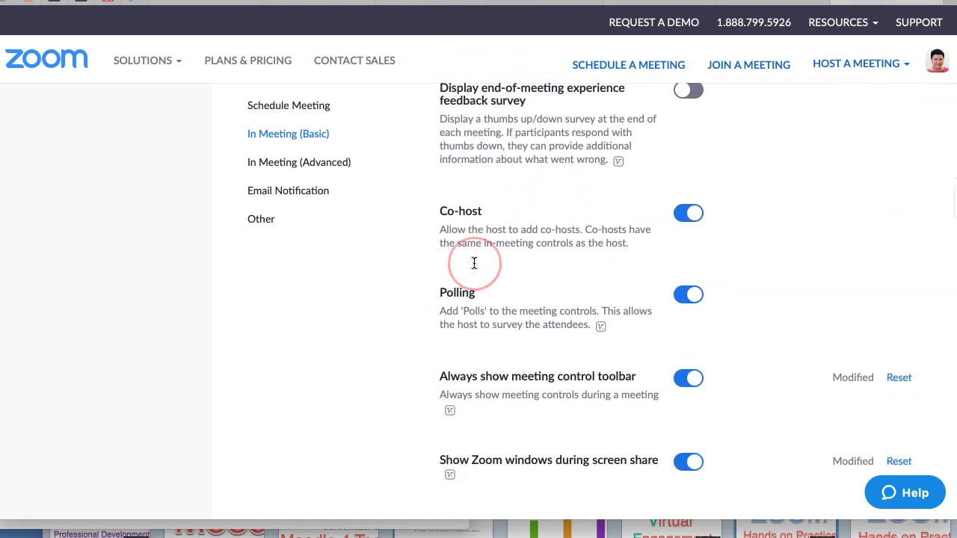
Examine the In Meeting (Basic) options for screen sharing, annotation, whiteboard, remote control, nonverbal feedback, and rejoining or renaming participants.
{"action": "scroll", "coordinate": [447, 302], "scroll_direction": "down", "scroll_amount": 3}
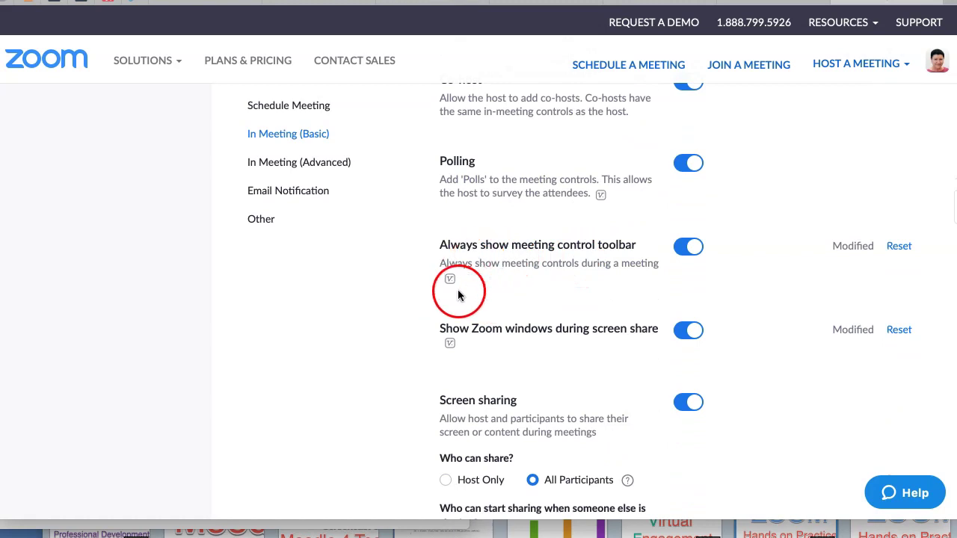
{"action": "scroll", "coordinate": [459, 294], "scroll_direction": "down", "scroll_amount": 4}
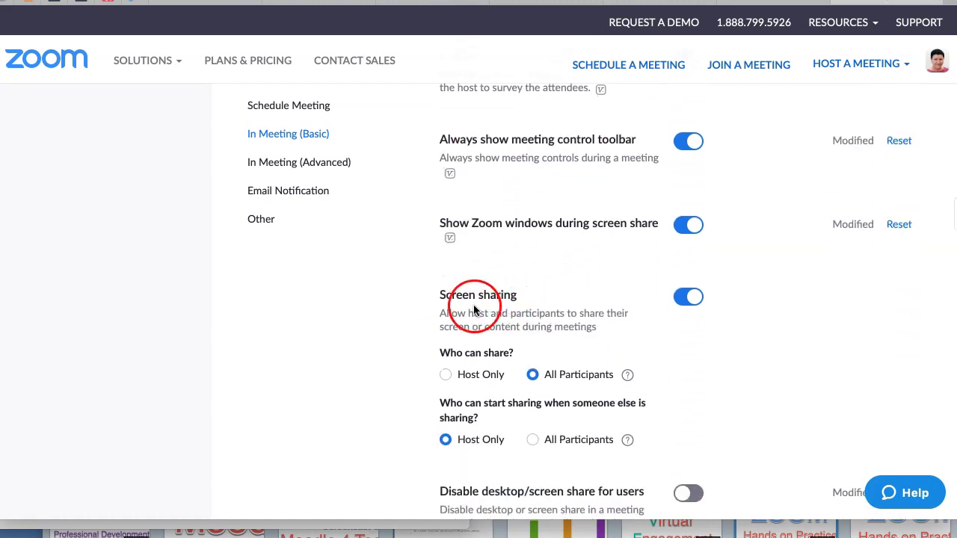
{"action": "scroll", "coordinate": [474, 309], "scroll_direction": "down", "scroll_amount": 1}
{"action": "scroll", "coordinate": [577, 325], "scroll_direction": "down", "scroll_amount": 1}
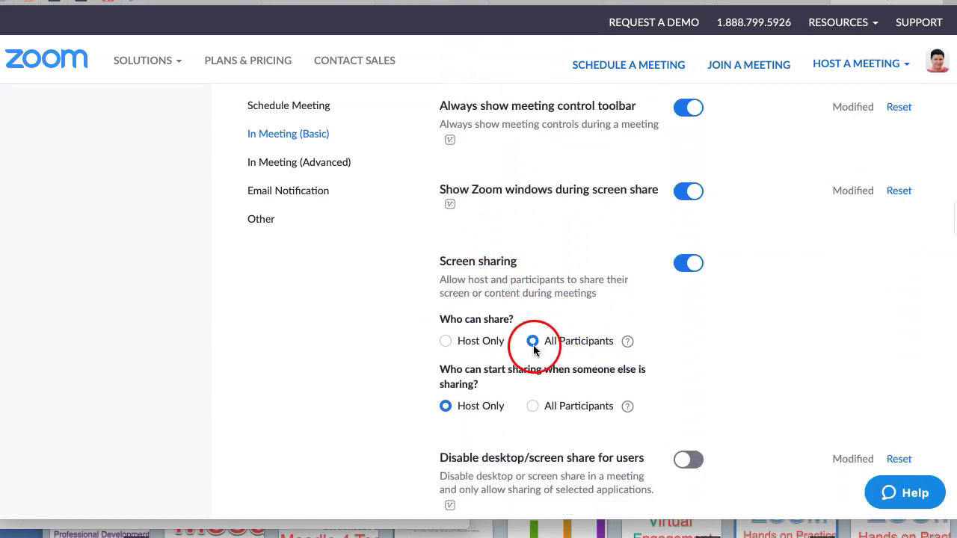
{"action": "scroll", "coordinate": [516, 344], "scroll_direction": "down", "scroll_amount": 2}
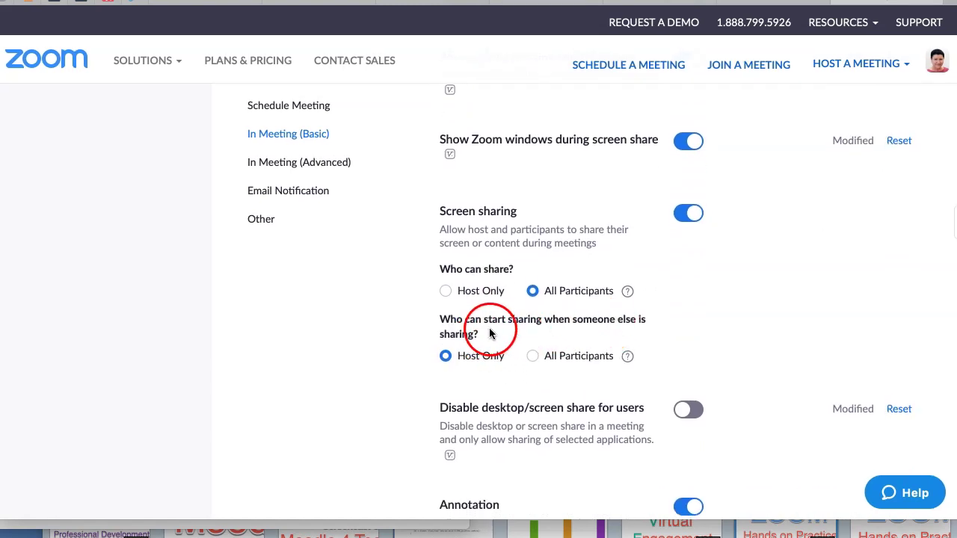
{"action": "scroll", "coordinate": [441, 347], "scroll_direction": "down", "scroll_amount": 3}
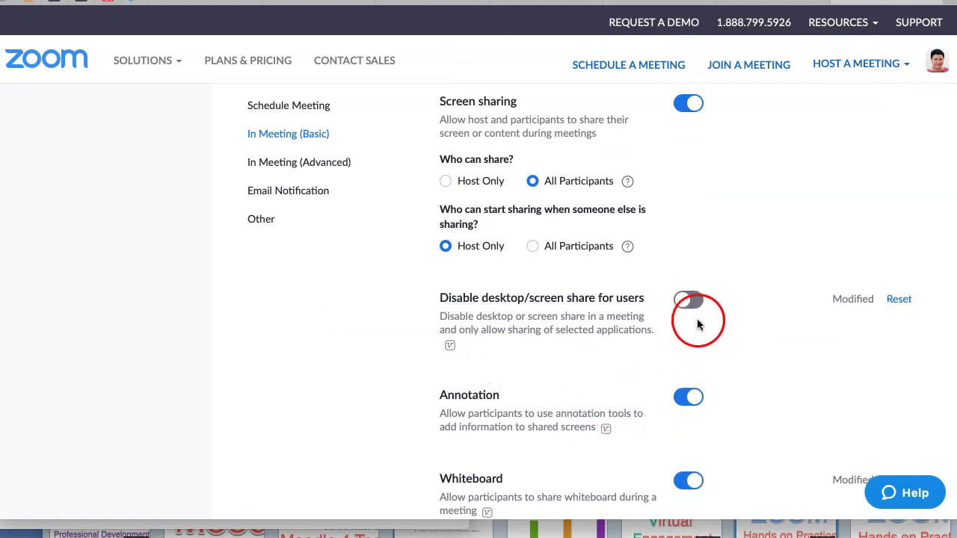
{"action": "scroll", "coordinate": [569, 368], "scroll_direction": "down", "scroll_amount": 2}
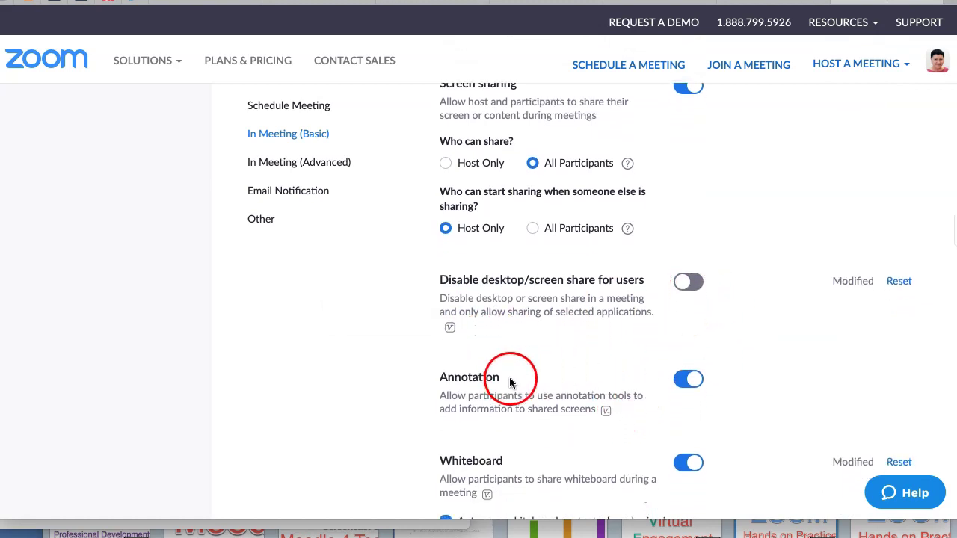
{"action": "scroll", "coordinate": [385, 412], "scroll_direction": "down", "scroll_amount": 3}
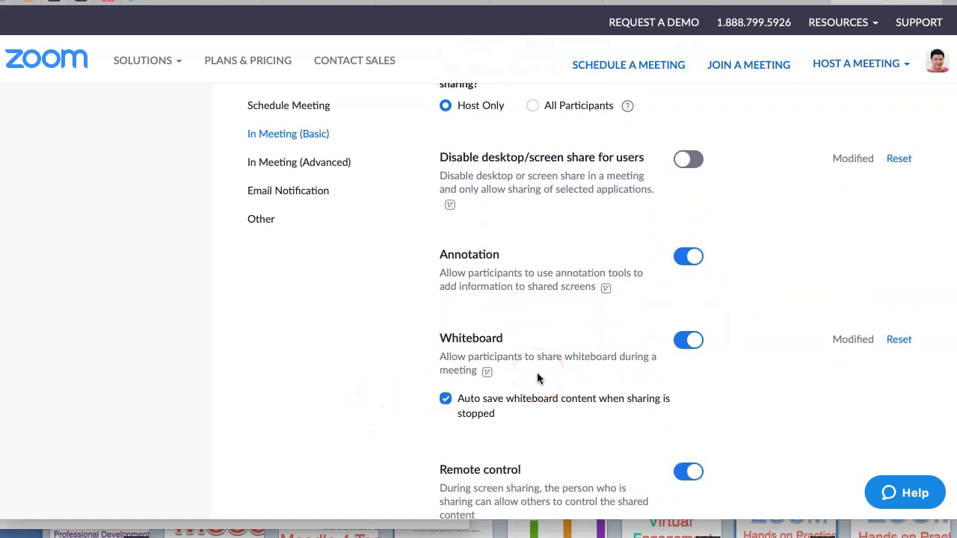
{"action": "scroll", "coordinate": [542, 388], "scroll_direction": "down", "scroll_amount": 3}
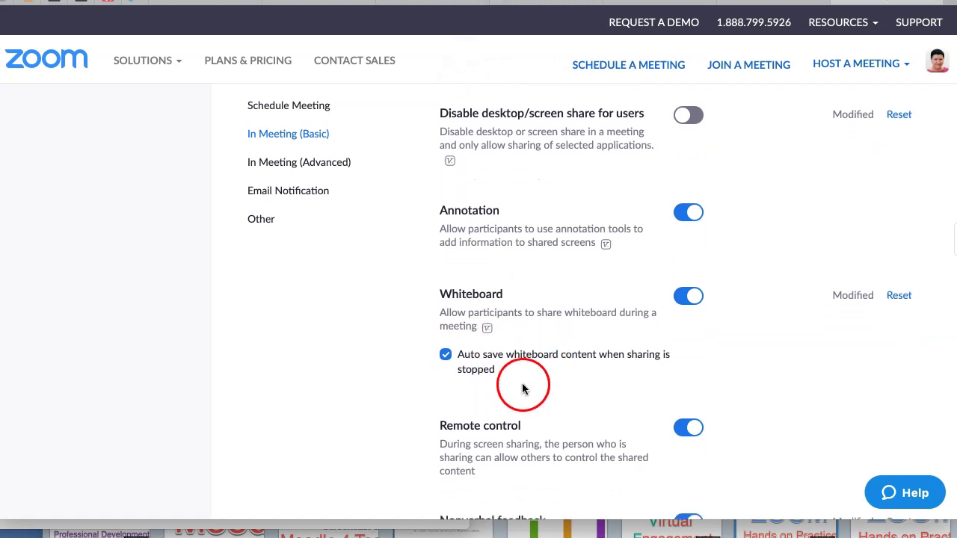
{"action": "scroll", "coordinate": [474, 384], "scroll_direction": "down", "scroll_amount": 1}
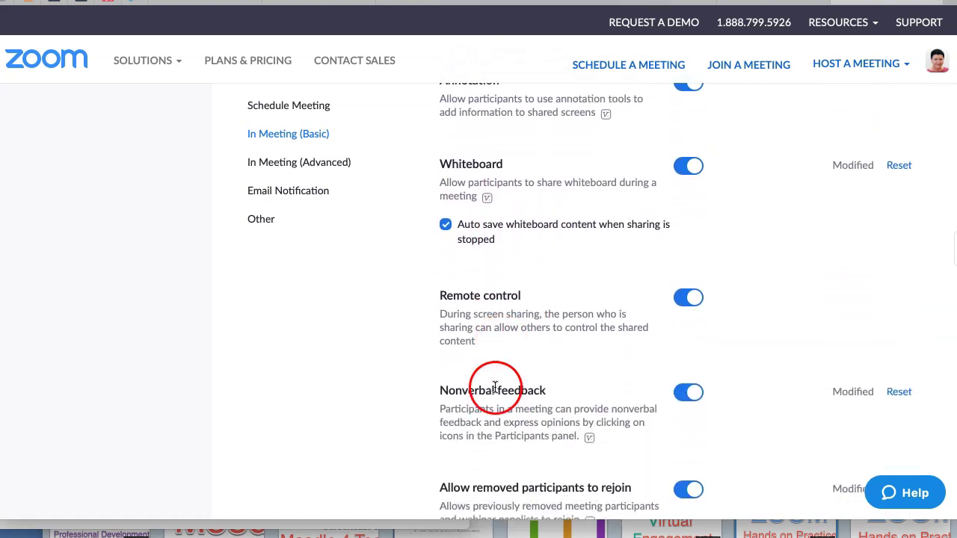
{"action": "scroll", "coordinate": [471, 398], "scroll_direction": "down", "scroll_amount": 2}
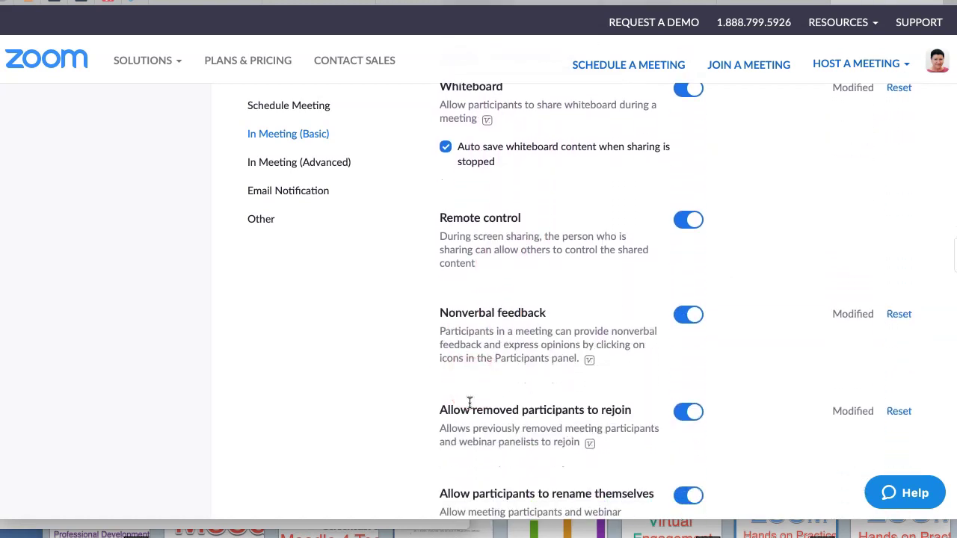
{"action": "scroll", "coordinate": [470, 402], "scroll_direction": "down", "scroll_amount": 3}
{"action": "left_click", "coordinate": [619, 309]}
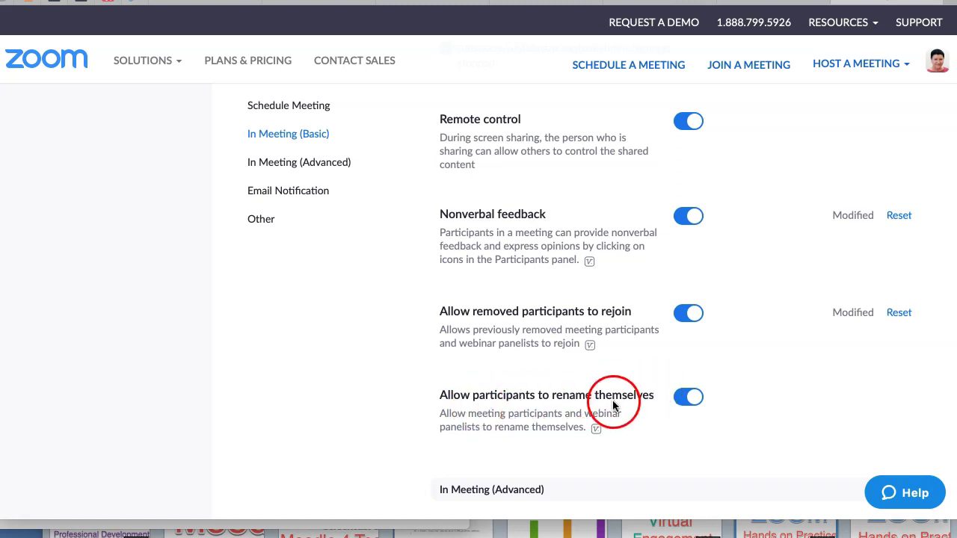
Examine the In Meeting (Advanced) options for breakout rooms, remote support, captions, camera control, virtual background, guest identification and auto-answer groups.
{"action": "scroll", "coordinate": [613, 406], "scroll_direction": "down", "scroll_amount": 3}
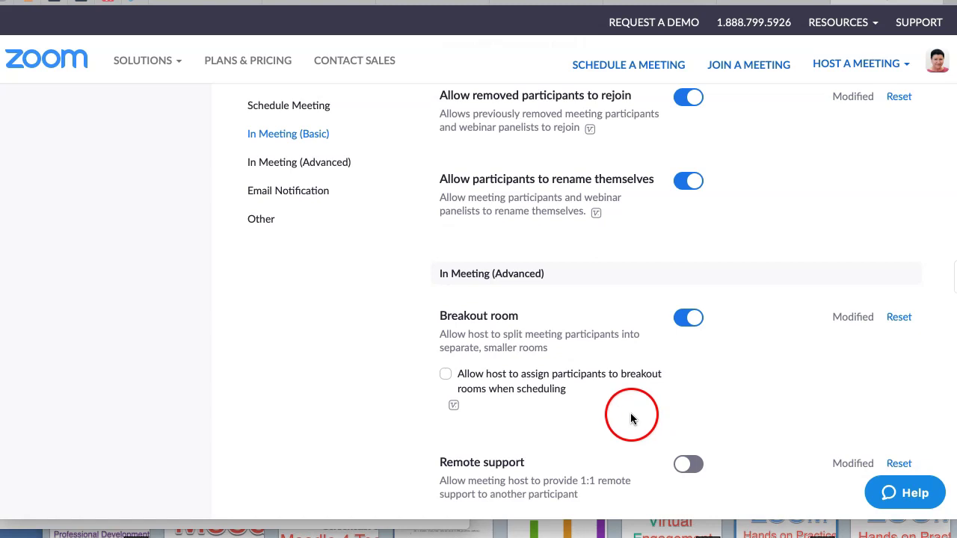
{"action": "scroll", "coordinate": [631, 417], "scroll_direction": "down", "scroll_amount": 2}
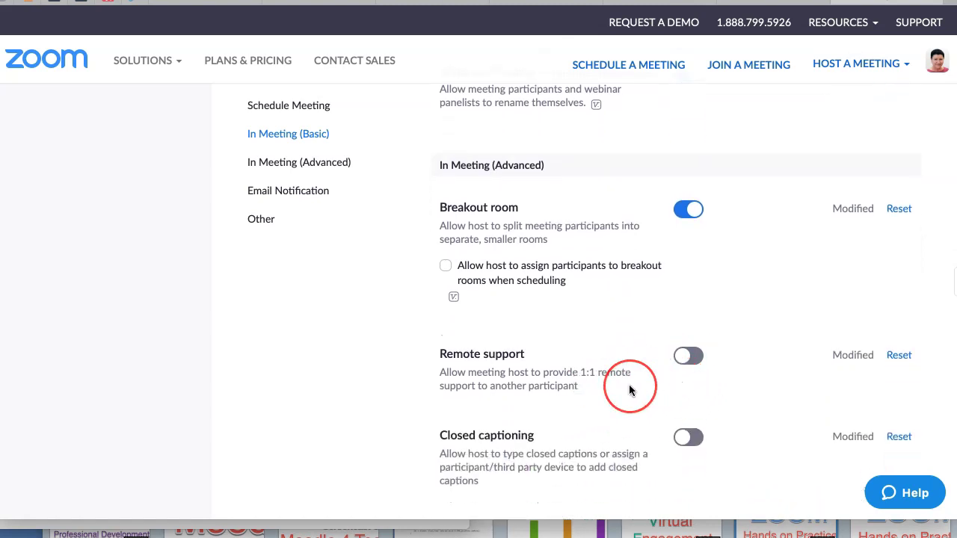
{"action": "scroll", "coordinate": [631, 386], "scroll_direction": "down", "scroll_amount": 1}
{"action": "scroll", "coordinate": [629, 390], "scroll_direction": "down", "scroll_amount": 3}
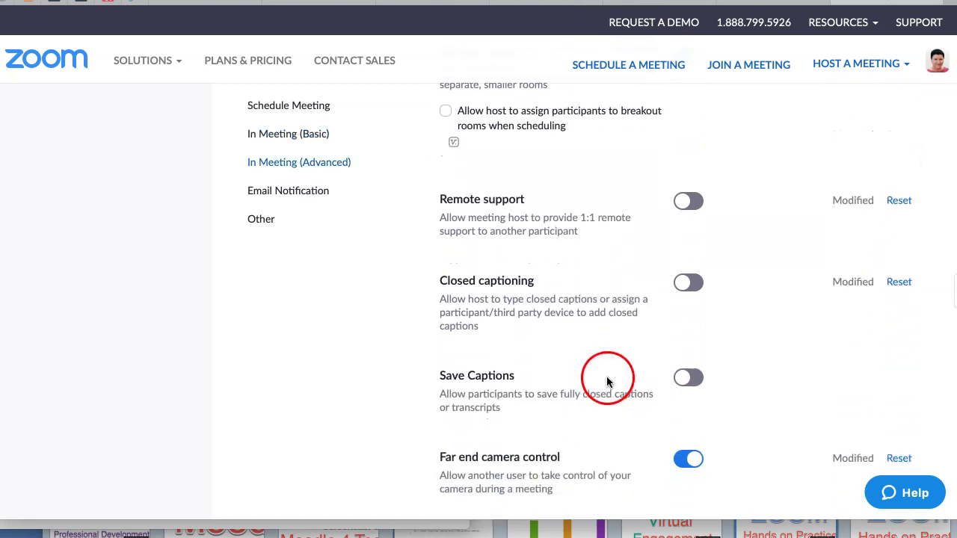
{"action": "scroll", "coordinate": [577, 349], "scroll_direction": "down", "scroll_amount": 3}
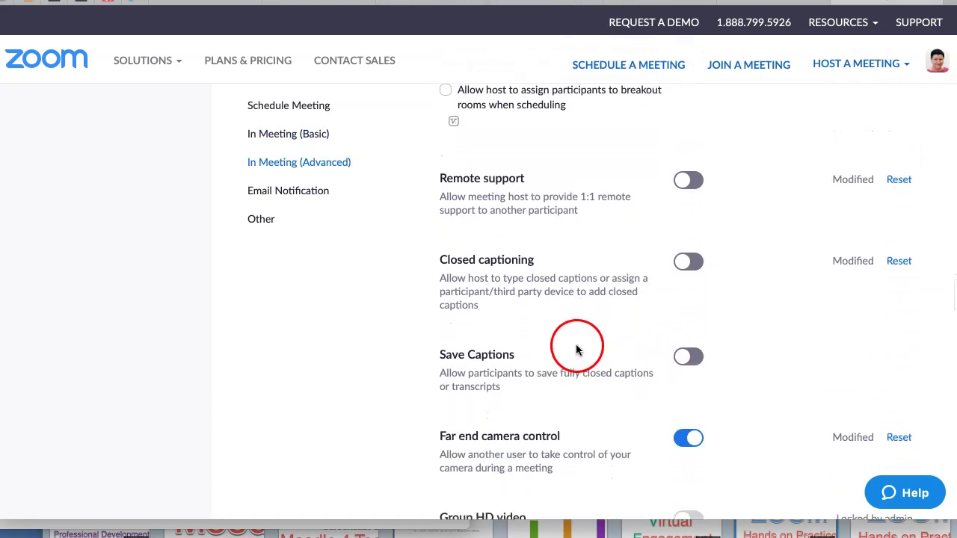
{"action": "scroll", "coordinate": [573, 361], "scroll_direction": "down", "scroll_amount": 3}
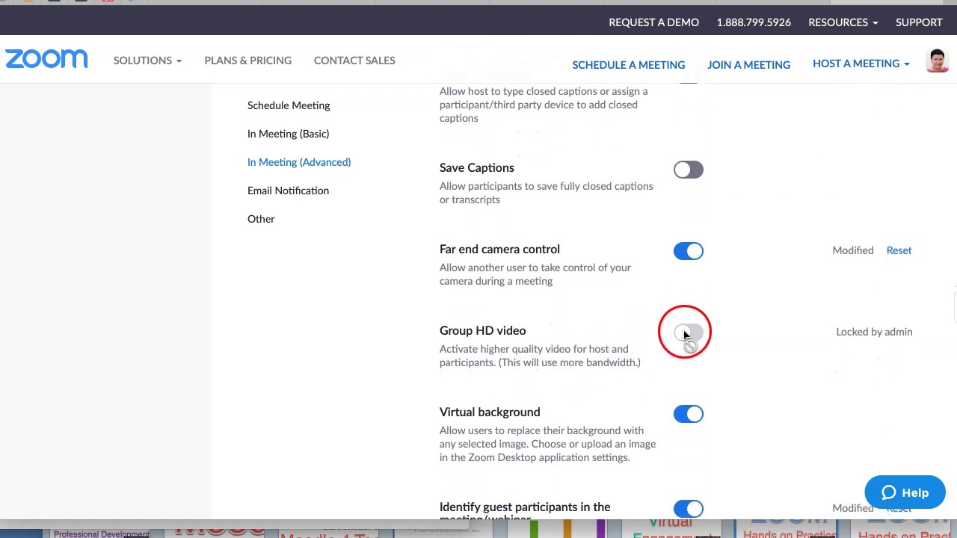
{"action": "scroll", "coordinate": [486, 369], "scroll_direction": "down", "scroll_amount": 1}
{"action": "scroll", "coordinate": [486, 369], "scroll_direction": "down", "scroll_amount": 3}
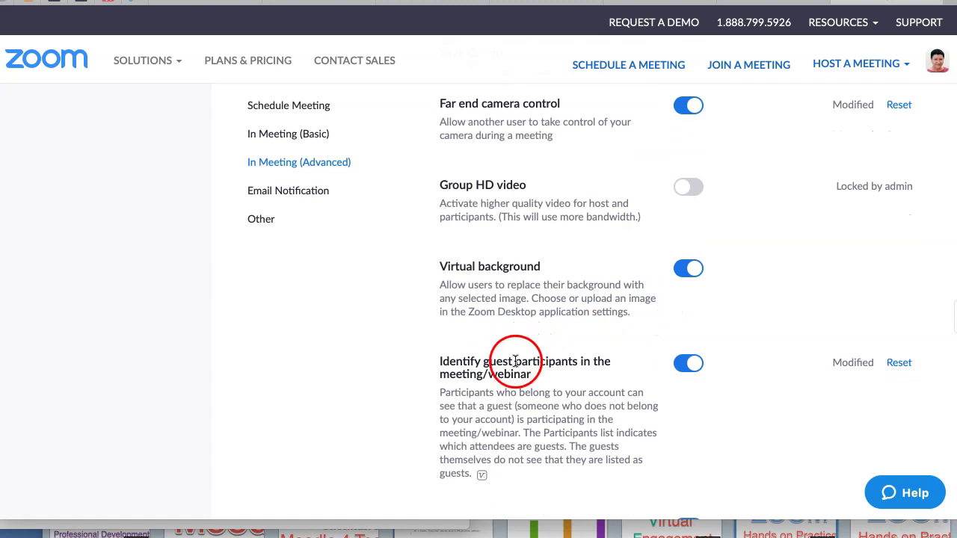
{"action": "scroll", "coordinate": [538, 382], "scroll_direction": "down", "scroll_amount": 6}
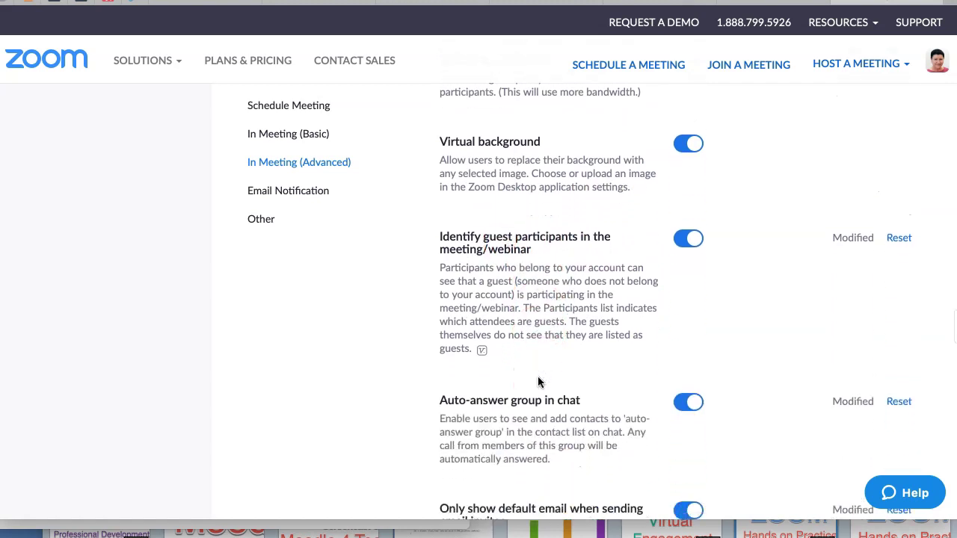
{"action": "scroll", "coordinate": [523, 370], "scroll_direction": "down", "scroll_amount": 4}
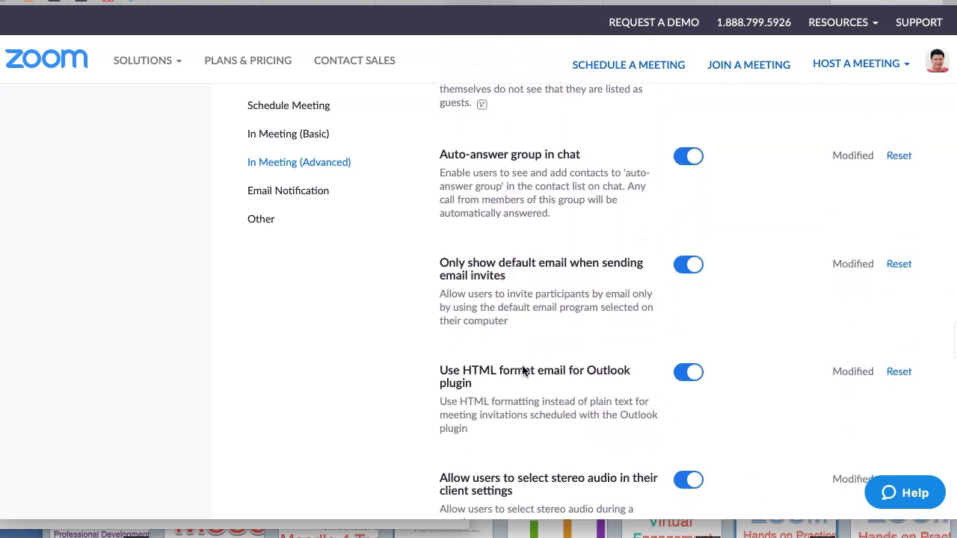
Turn off the Waiting room option in the In Meeting (Advanced) settings.
{"action": "scroll", "coordinate": [523, 370], "scroll_direction": "down", "scroll_amount": 2}
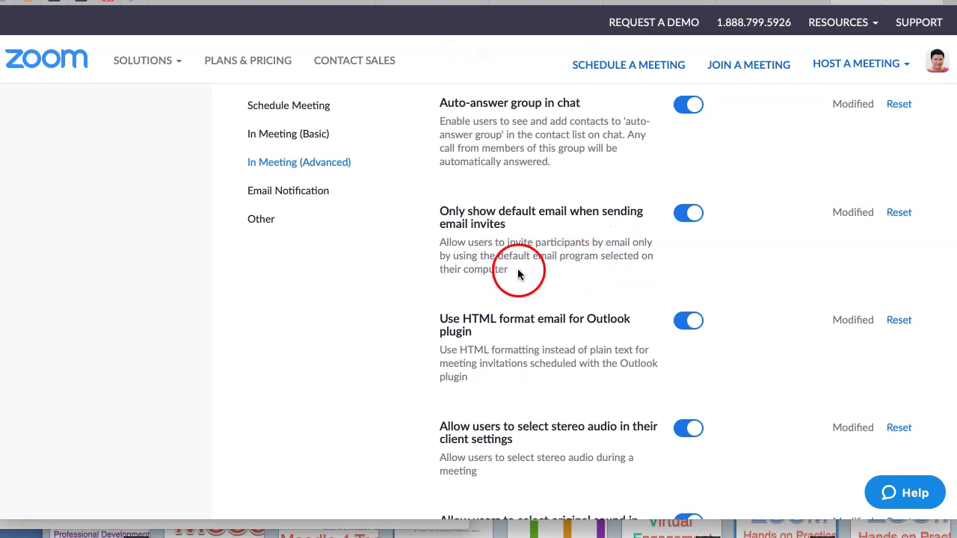
{"action": "scroll", "coordinate": [520, 275], "scroll_direction": "down", "scroll_amount": 2}
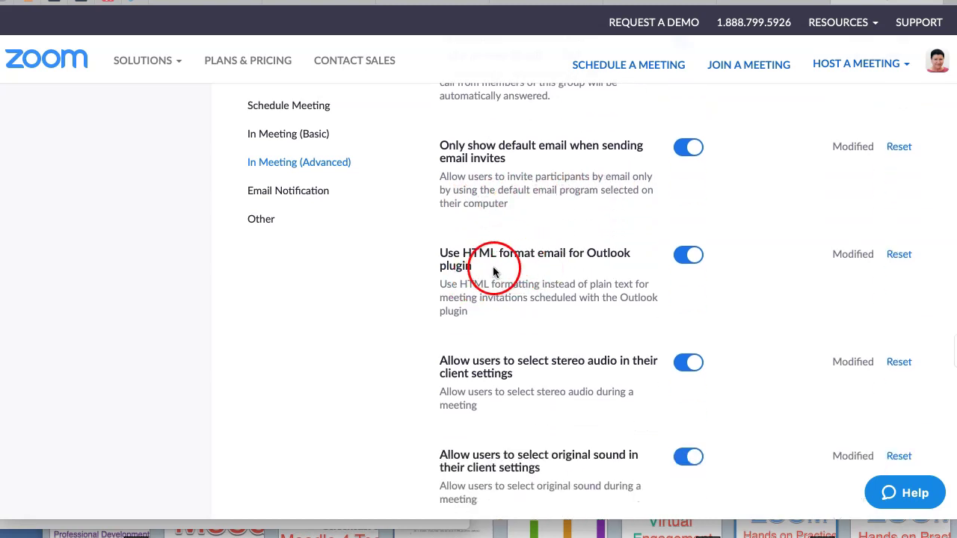
{"action": "scroll", "coordinate": [493, 273], "scroll_direction": "down", "scroll_amount": 3}
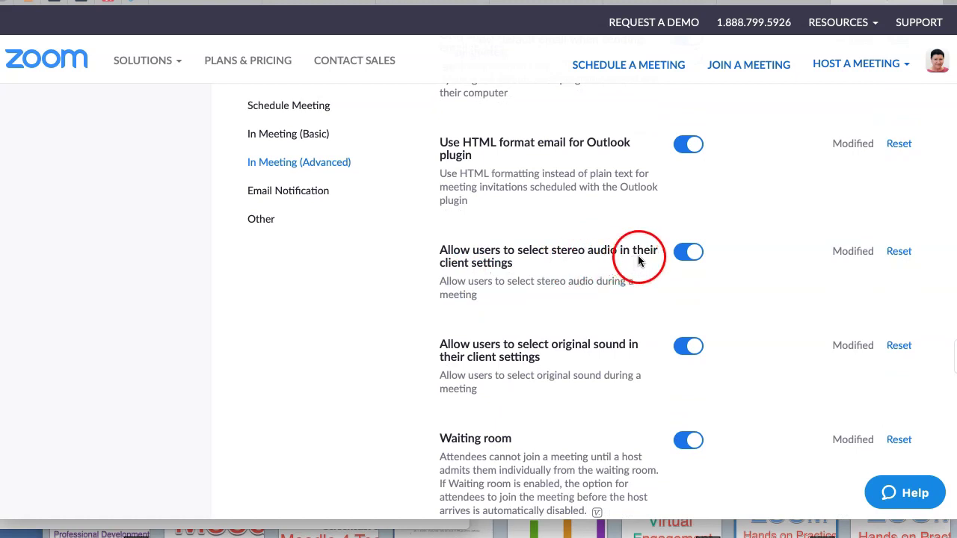
{"action": "scroll", "coordinate": [498, 284], "scroll_direction": "down", "scroll_amount": 2}
{"action": "scroll", "coordinate": [547, 298], "scroll_direction": "down", "scroll_amount": 1}
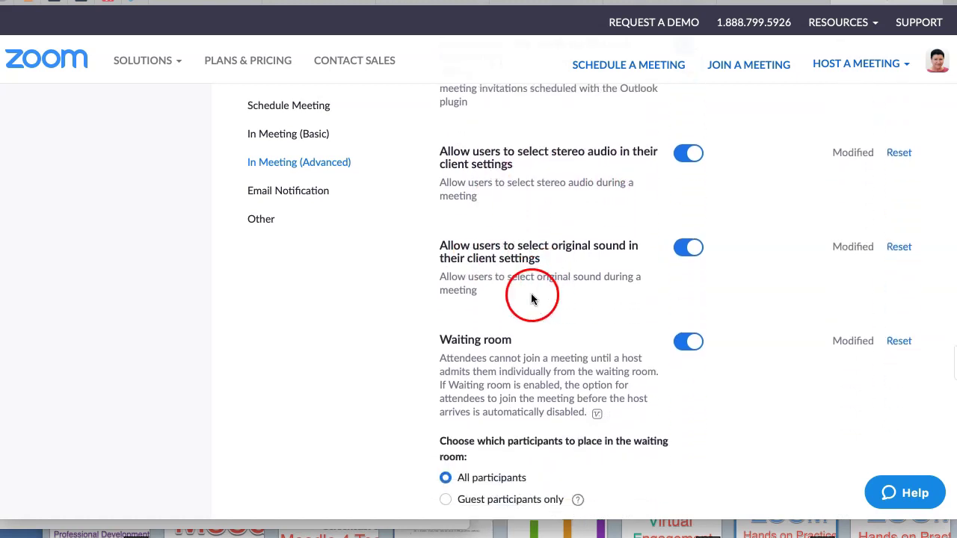
{"action": "scroll", "coordinate": [459, 301], "scroll_direction": "down", "scroll_amount": 3}
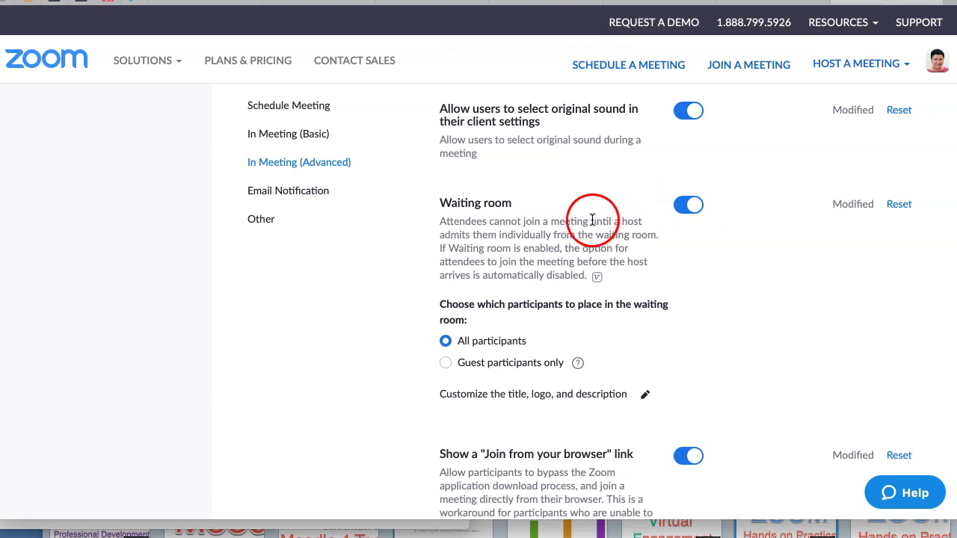
{"action": "left_click", "coordinate": [699, 209]}
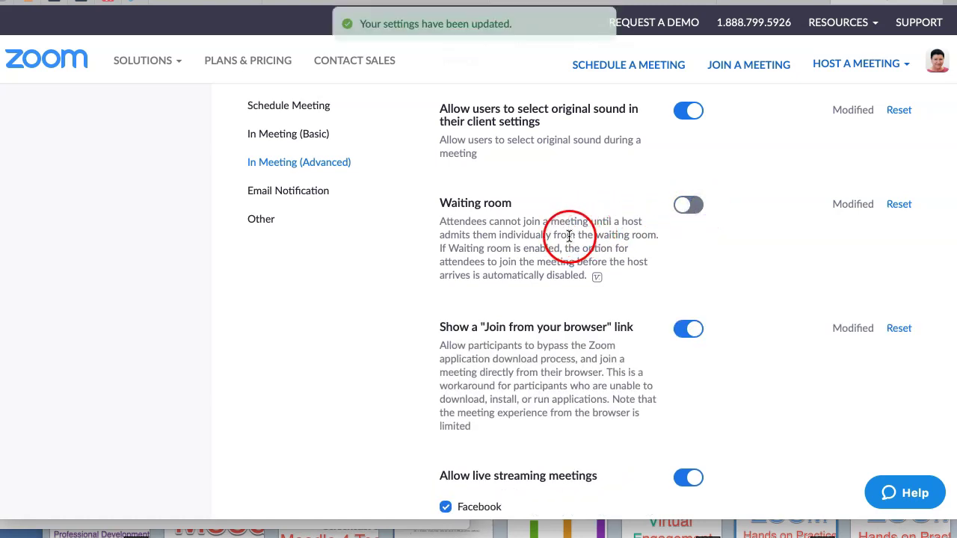
Examine the In Meeting (Advanced) options for the "Join from your browser" link and live streaming services.
{"action": "scroll", "coordinate": [548, 352], "scroll_direction": "down", "scroll_amount": 1}
{"action": "scroll", "coordinate": [548, 352], "scroll_direction": "down", "scroll_amount": 1}
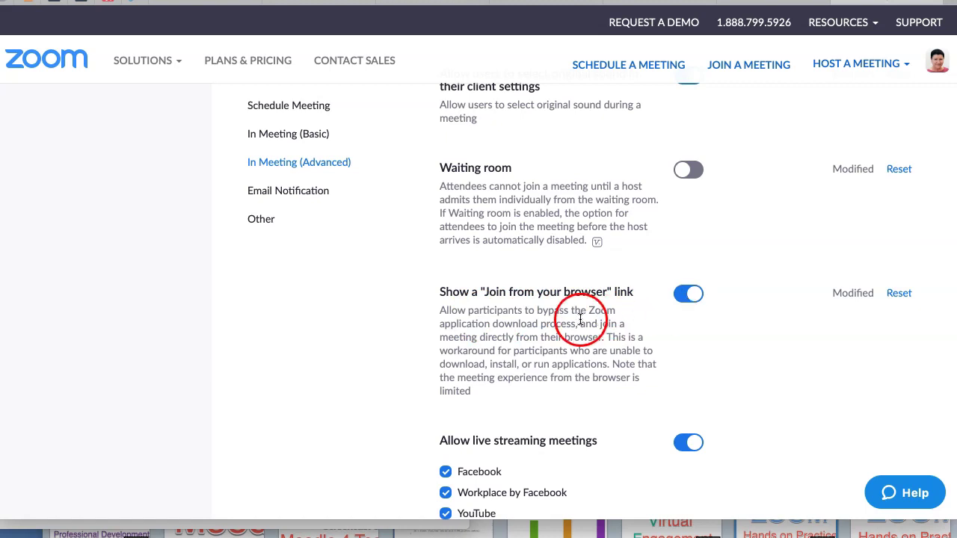
{"action": "scroll", "coordinate": [568, 318], "scroll_direction": "down", "scroll_amount": 3}
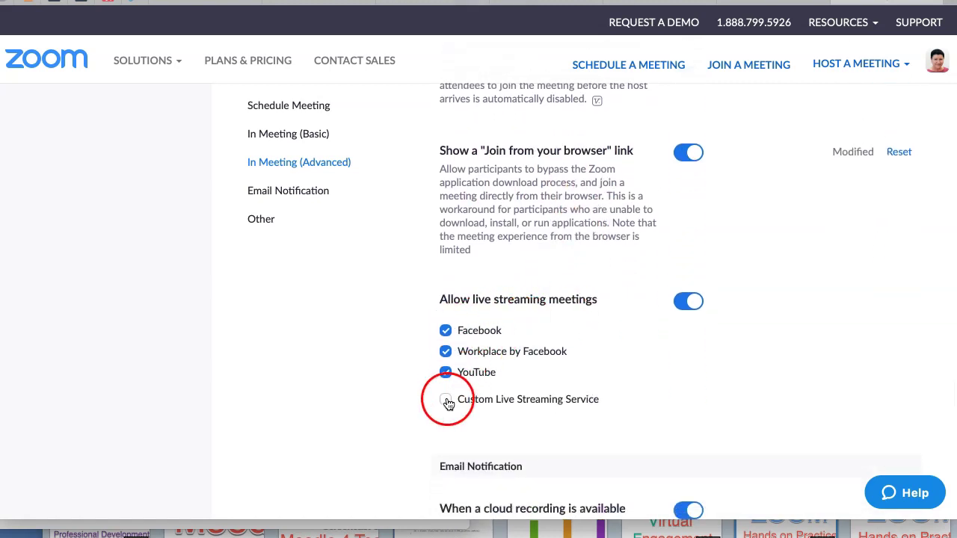
{"action": "scroll", "coordinate": [448, 404], "scroll_direction": "down", "scroll_amount": 4}
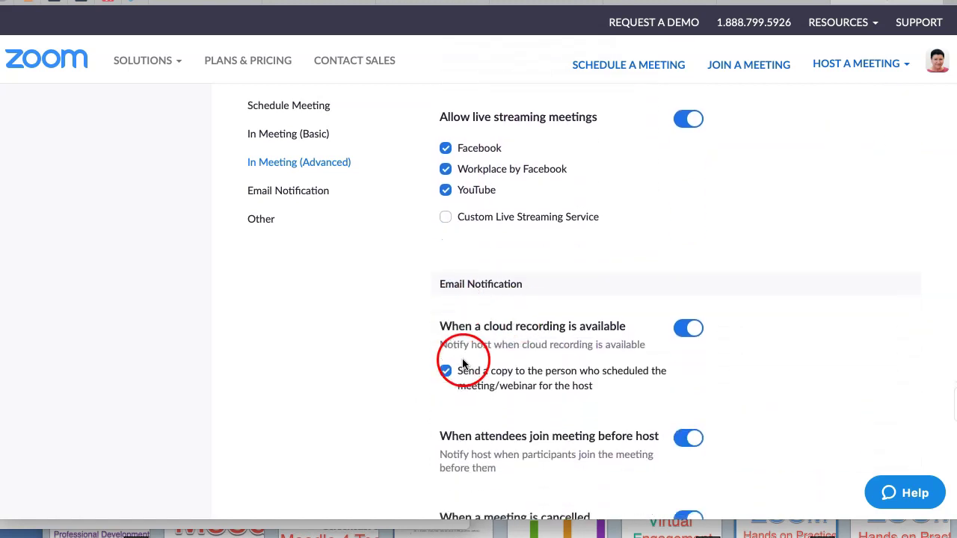
Examine the Email Notification options for cloud recordings, early attendees, cancelled meetings, alternative hosts and meetings scheduled for a host.
{"action": "scroll", "coordinate": [463, 364], "scroll_direction": "down", "scroll_amount": 1}
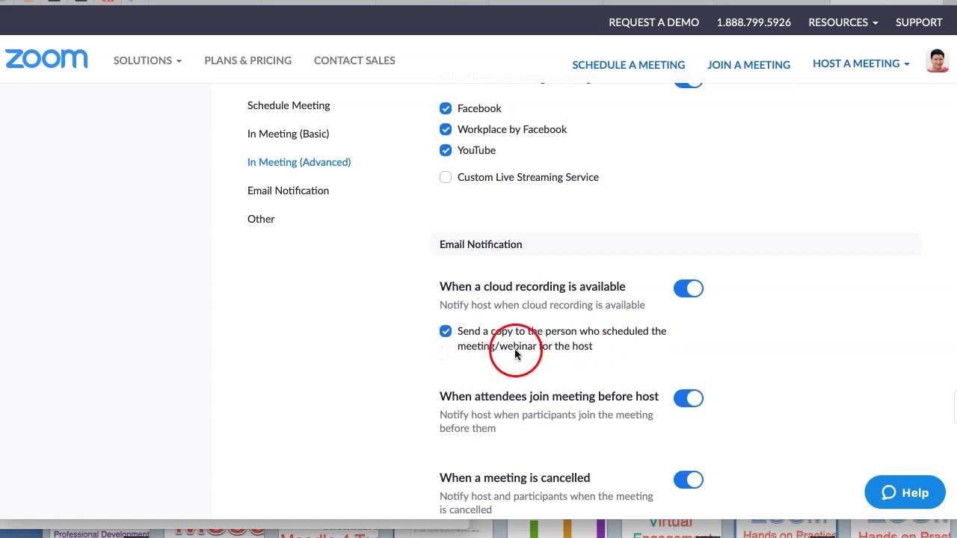
{"action": "scroll", "coordinate": [516, 348], "scroll_direction": "down", "scroll_amount": 1}
{"action": "scroll", "coordinate": [470, 361], "scroll_direction": "down", "scroll_amount": 1}
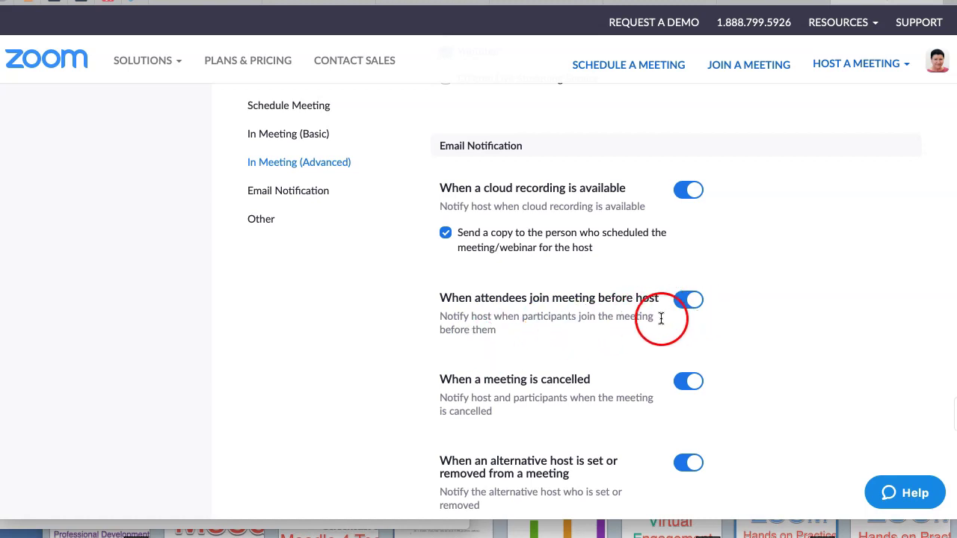
{"action": "scroll", "coordinate": [485, 335], "scroll_direction": "down", "scroll_amount": 2}
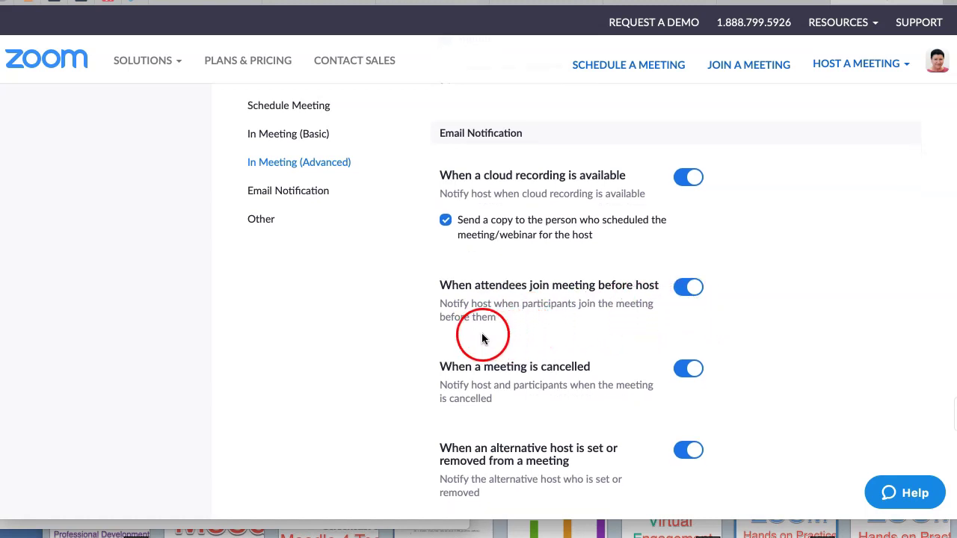
{"action": "scroll", "coordinate": [509, 342], "scroll_direction": "down", "scroll_amount": 3}
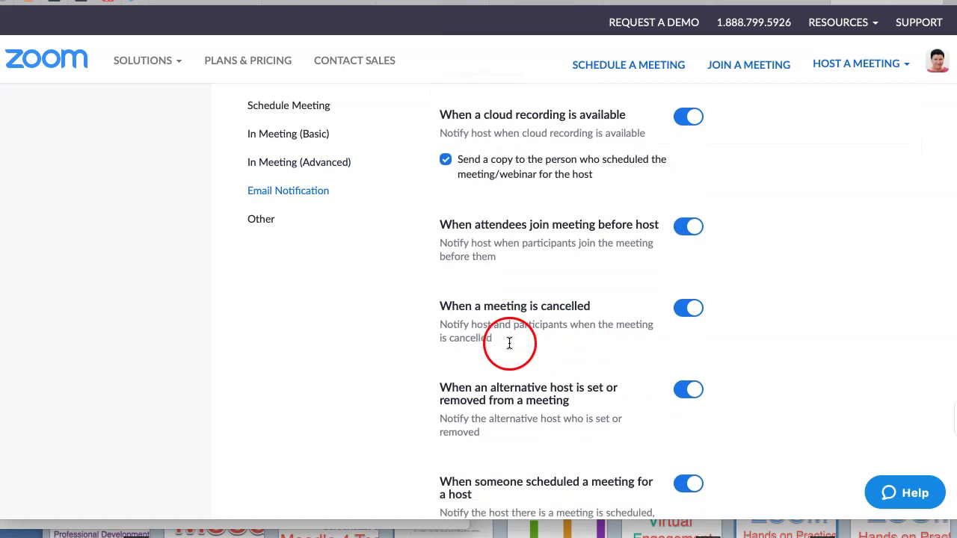
{"action": "scroll", "coordinate": [513, 340], "scroll_direction": "down", "scroll_amount": 1}
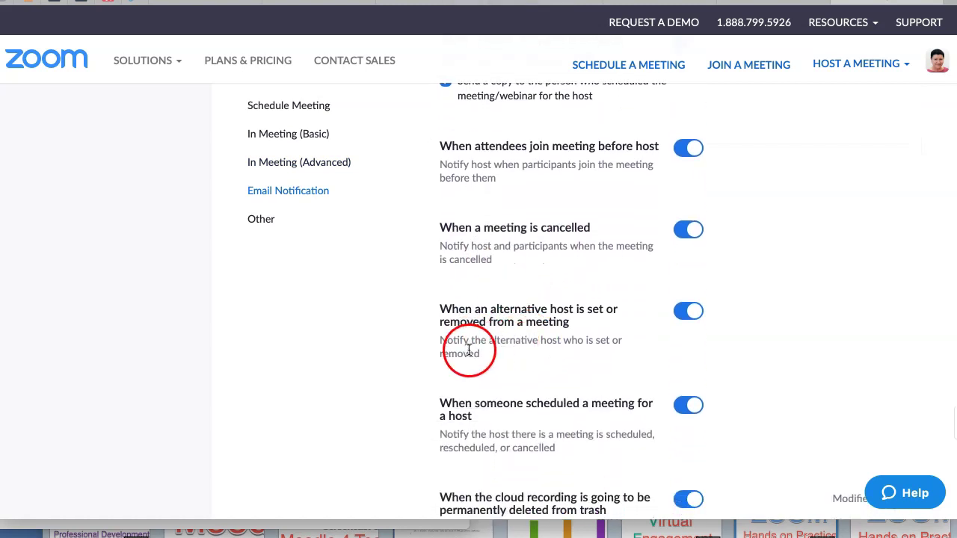
{"action": "scroll", "coordinate": [468, 349], "scroll_direction": "down", "scroll_amount": 5}
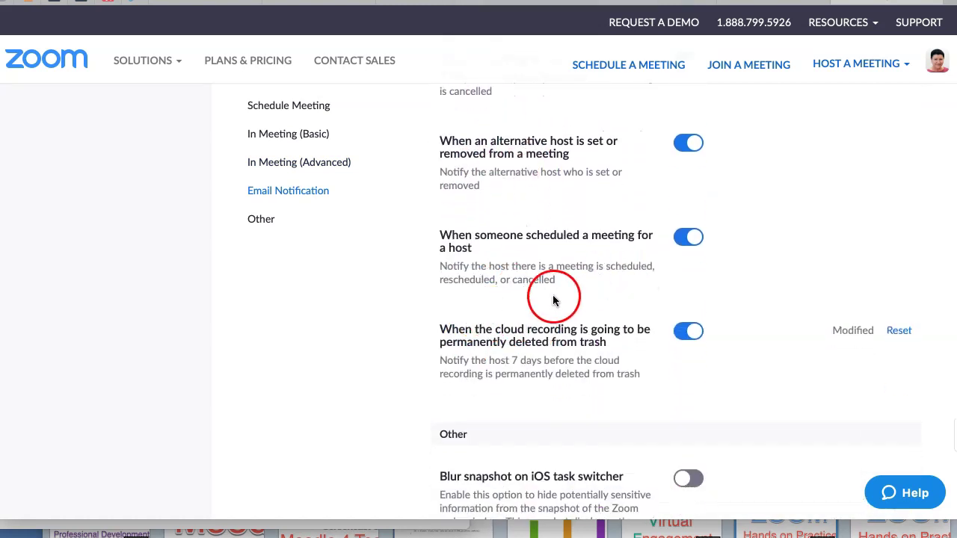
{"action": "scroll", "coordinate": [546, 310], "scroll_direction": "down", "scroll_amount": 2}
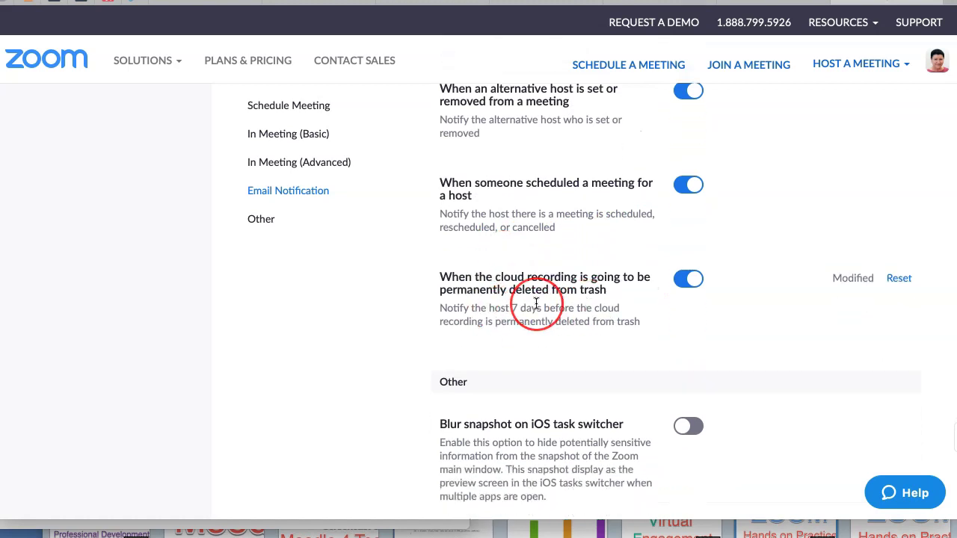
{"action": "scroll", "coordinate": [536, 303], "scroll_direction": "down", "scroll_amount": 3}
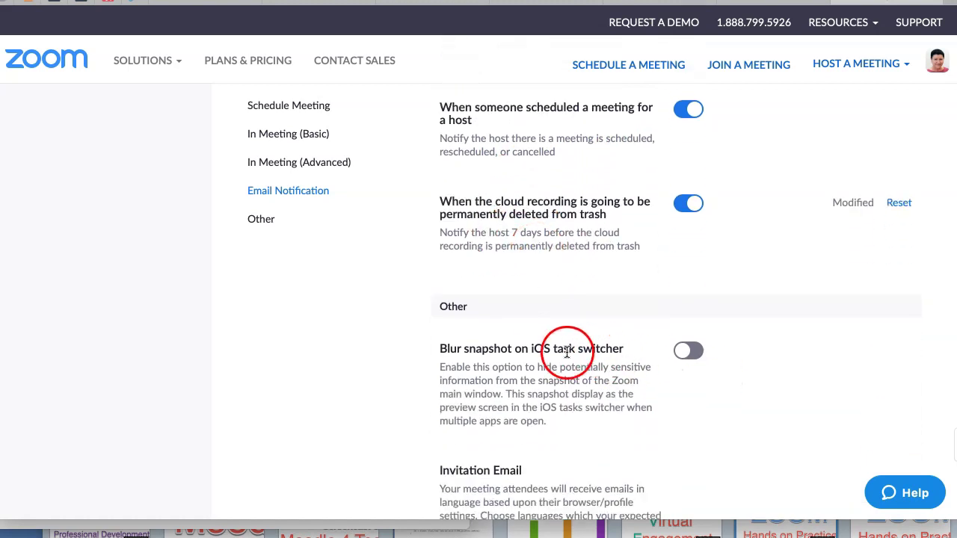
Examine the Other settings for iOS snapshot blurring, invitation email language, schedule privilege and integration authentication.
{"action": "scroll", "coordinate": [567, 352], "scroll_direction": "down", "scroll_amount": 4}
{"action": "scroll", "coordinate": [590, 337], "scroll_direction": "down", "scroll_amount": 5}
{"action": "scroll", "coordinate": [547, 349], "scroll_direction": "down", "scroll_amount": 6}
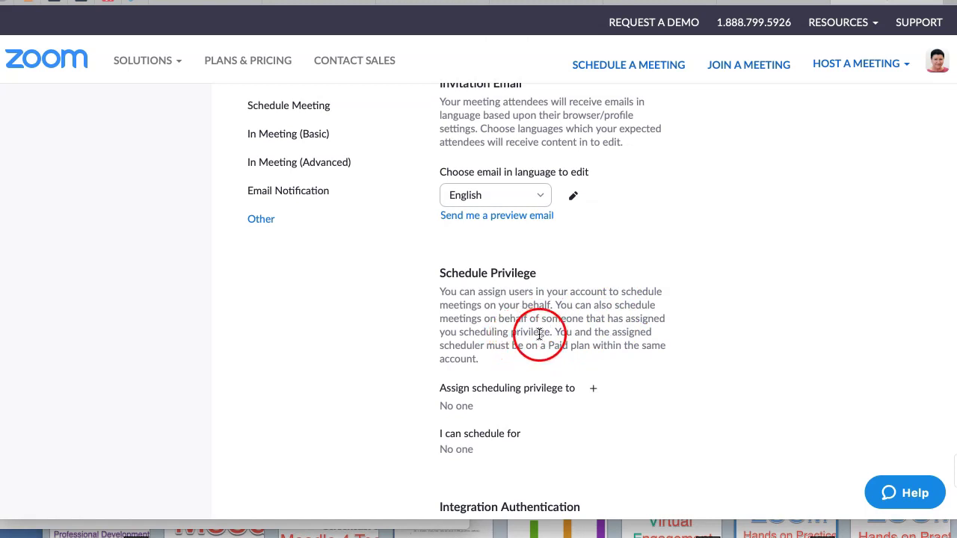
{"action": "scroll", "coordinate": [553, 377], "scroll_direction": "down", "scroll_amount": 2}
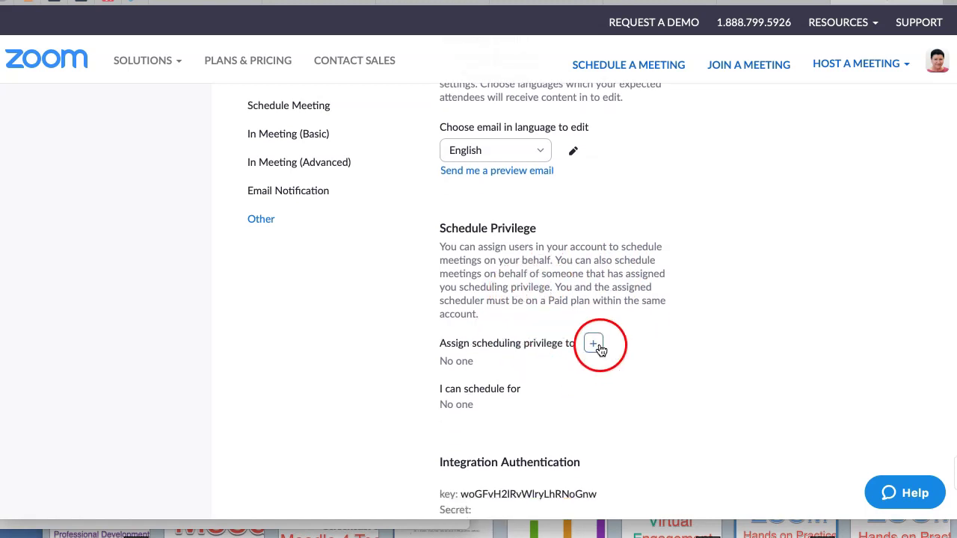
{"action": "scroll", "coordinate": [535, 349], "scroll_direction": "down", "scroll_amount": 4}
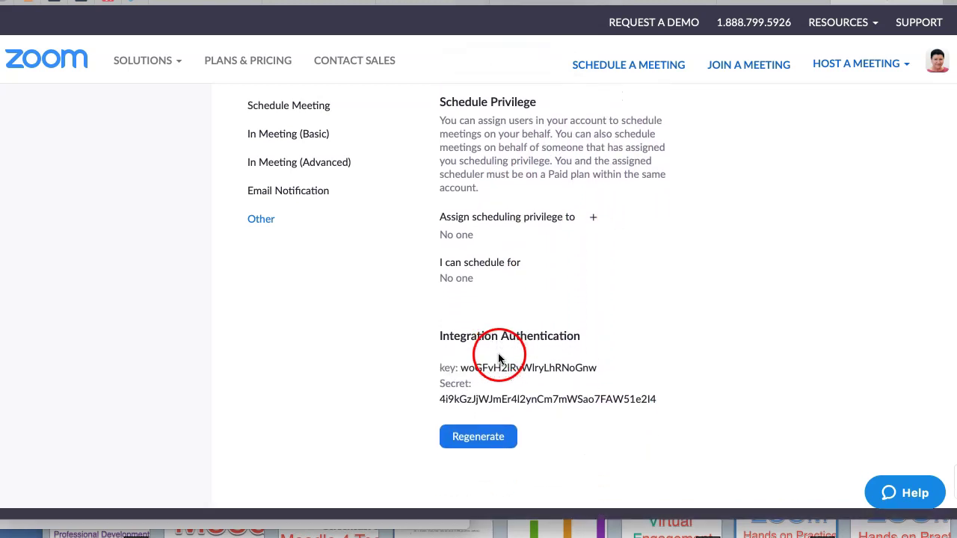
Start scheduling a new meeting and set its topic to "Demo".
{"action": "scroll", "coordinate": [801, 314], "scroll_direction": "up", "scroll_amount": 10}
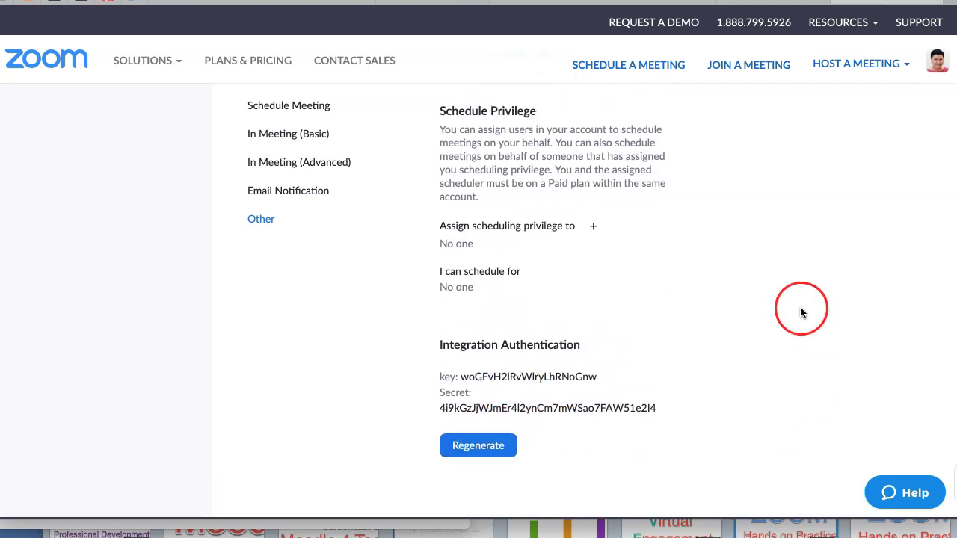
{"action": "scroll", "coordinate": [801, 312], "scroll_direction": "up", "scroll_amount": 20}
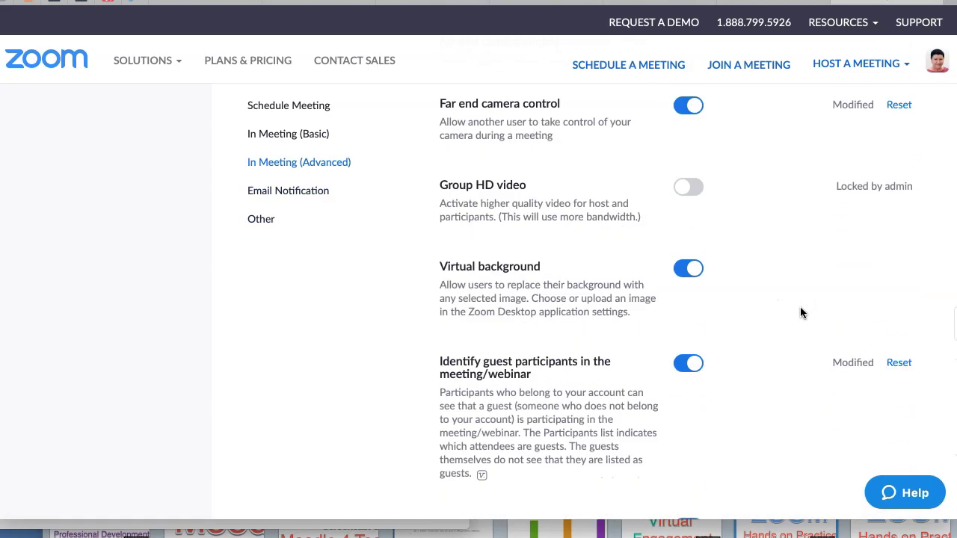
{"action": "scroll", "coordinate": [800, 313], "scroll_direction": "up", "scroll_amount": 15}
{"action": "left_click", "coordinate": [751, 271]}
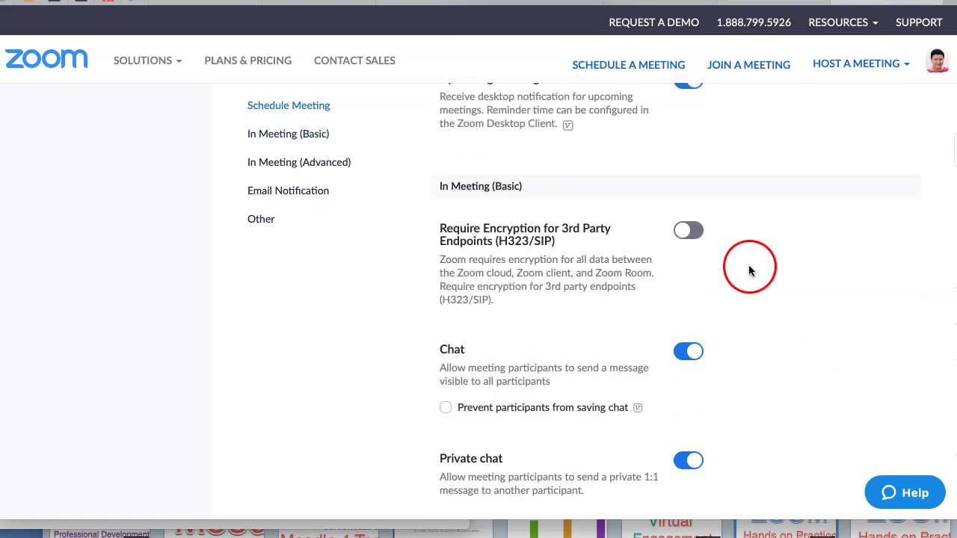
{"action": "scroll", "coordinate": [262, 85], "scroll_direction": "up", "scroll_amount": 8}
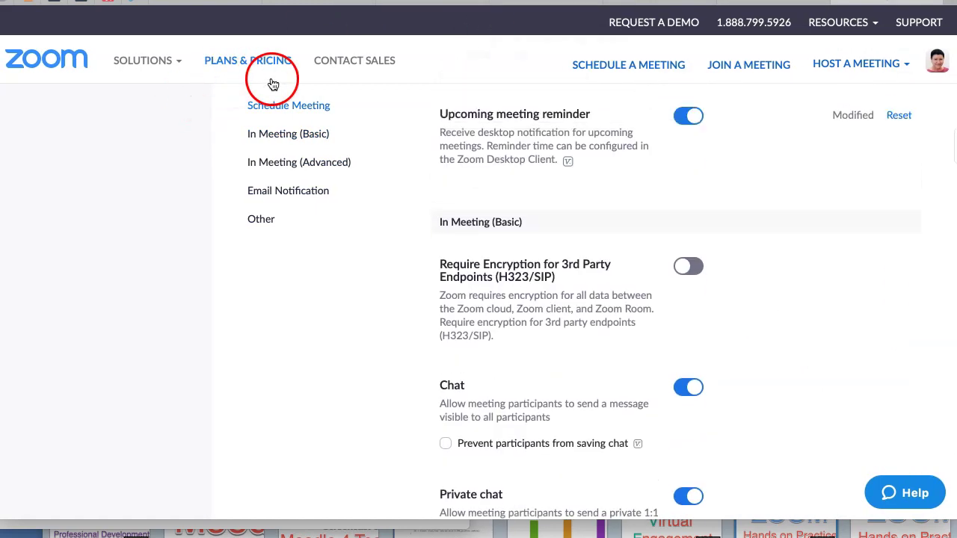
{"action": "scroll", "coordinate": [168, 116], "scroll_direction": "up", "scroll_amount": 1}
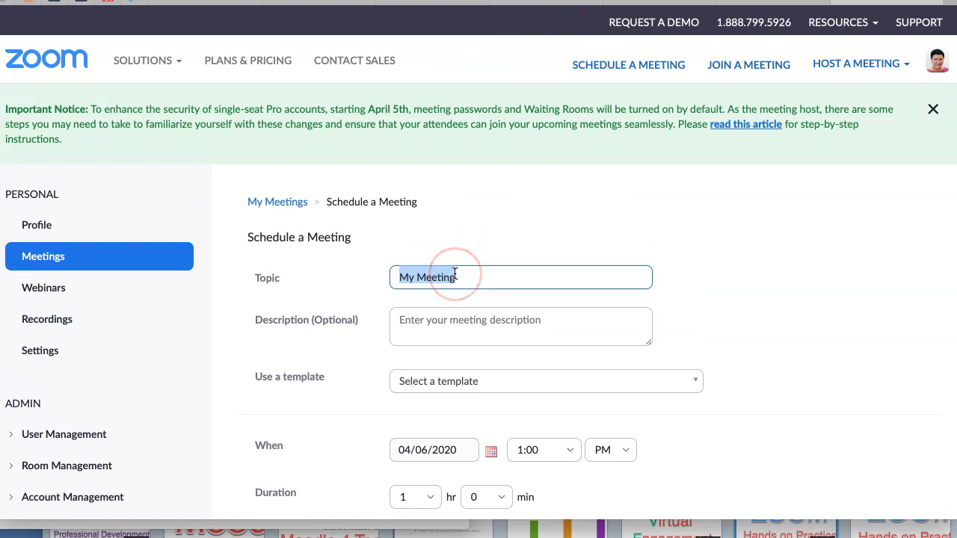
{"action": "type", "text": "Demo"}
Check the available meeting templates without choosing one.
{"action": "scroll", "coordinate": [454, 274], "scroll_direction": "down", "scroll_amount": 5}
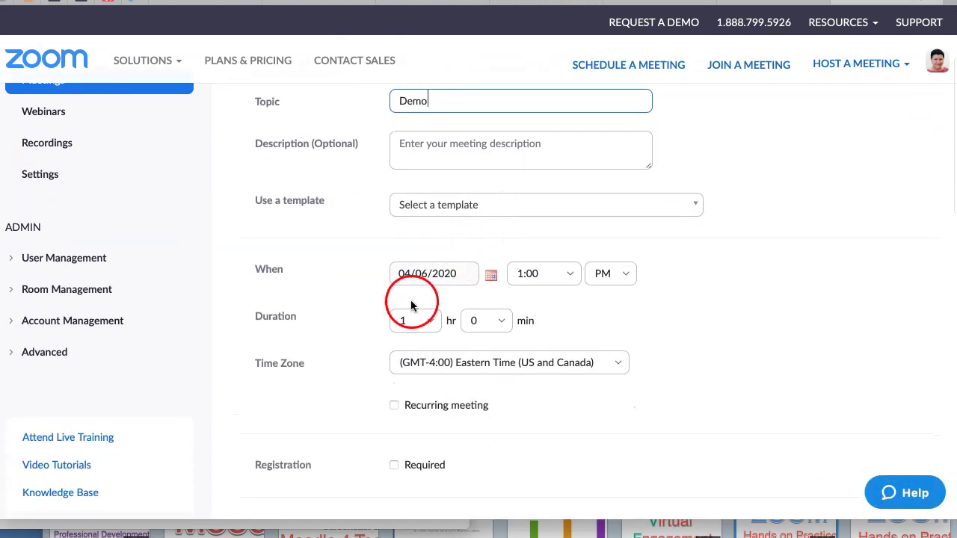
{"action": "left_click", "coordinate": [481, 208]}
{"action": "left_click", "coordinate": [815, 238]}
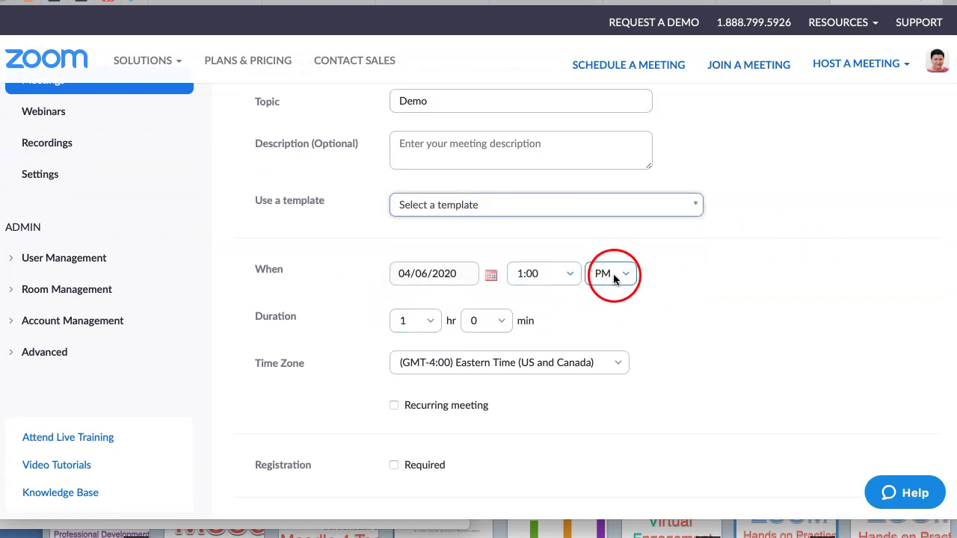
Require registration for the Demo meeting.
{"action": "scroll", "coordinate": [462, 292], "scroll_direction": "down", "scroll_amount": 1}
{"action": "scroll", "coordinate": [391, 328], "scroll_direction": "down", "scroll_amount": 1}
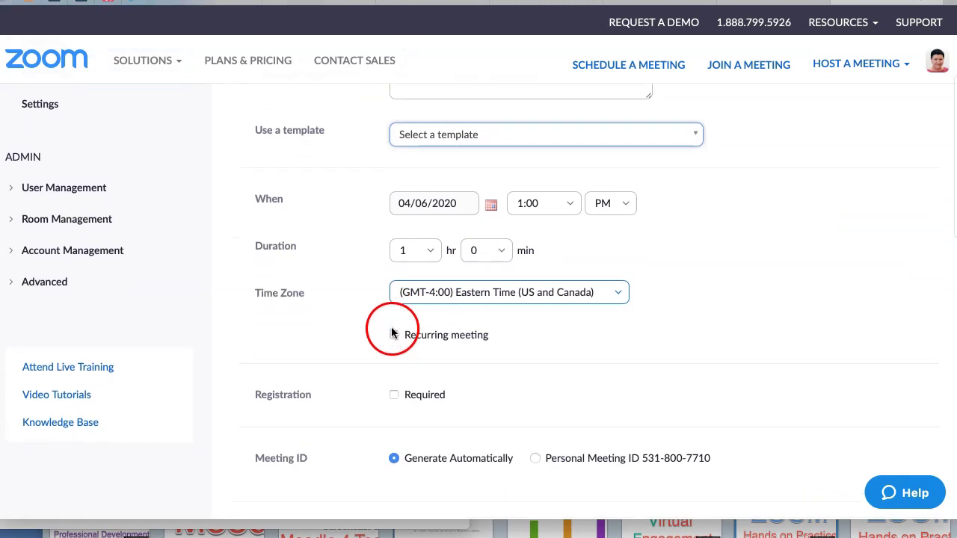
{"action": "scroll", "coordinate": [390, 324], "scroll_direction": "down", "scroll_amount": 3}
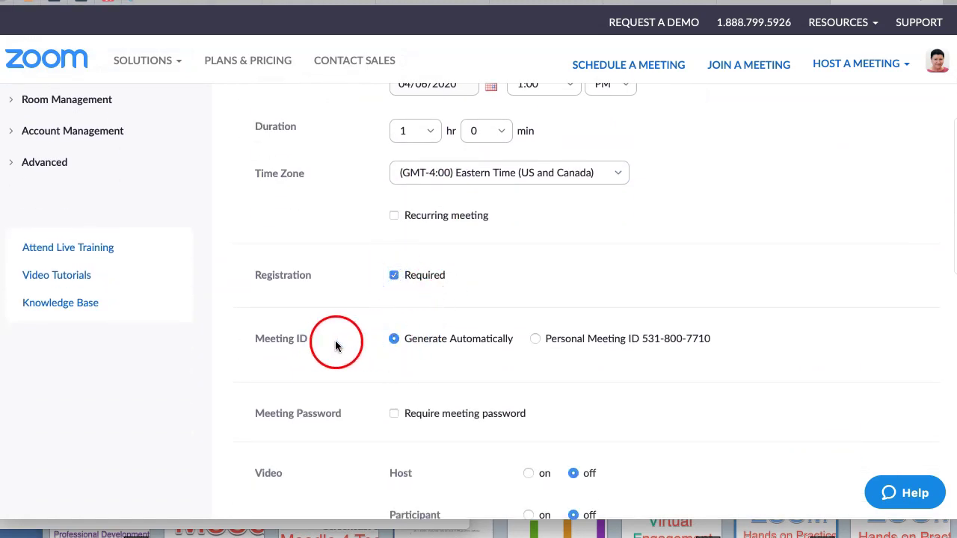
Examine the meeting ID, meeting password, host and participant video, and audio options of the new meeting.
{"action": "scroll", "coordinate": [418, 374], "scroll_direction": "down", "scroll_amount": 2}
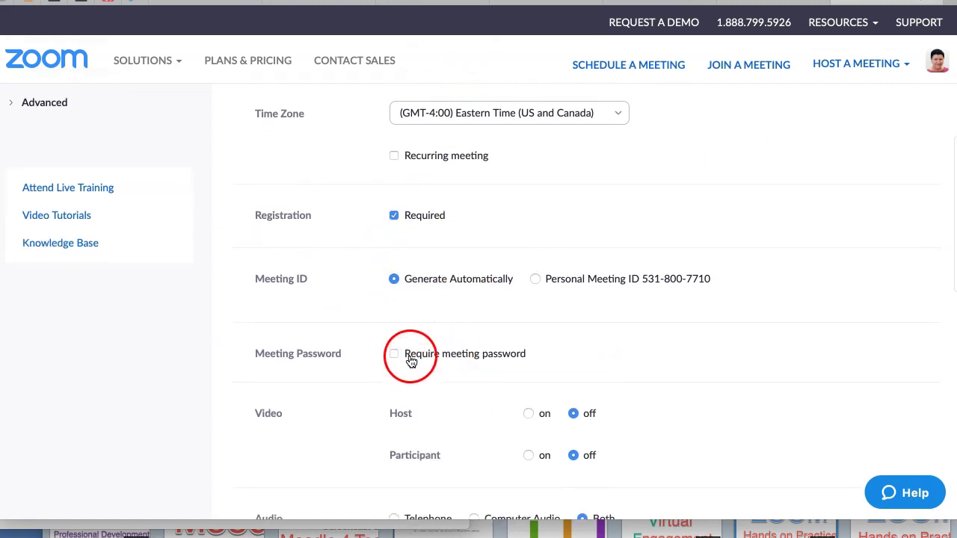
{"action": "scroll", "coordinate": [395, 350], "scroll_direction": "down", "scroll_amount": 1}
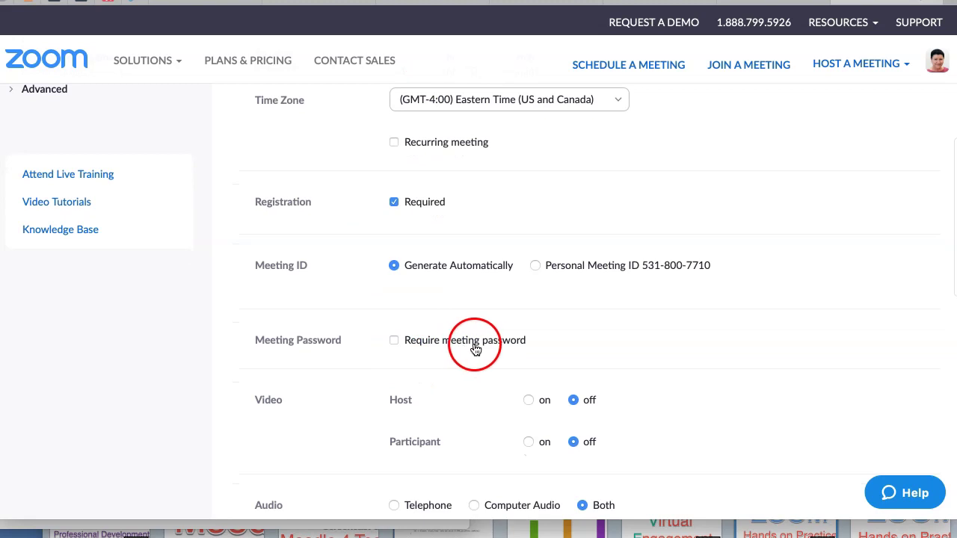
{"action": "scroll", "coordinate": [449, 358], "scroll_direction": "down", "scroll_amount": 3}
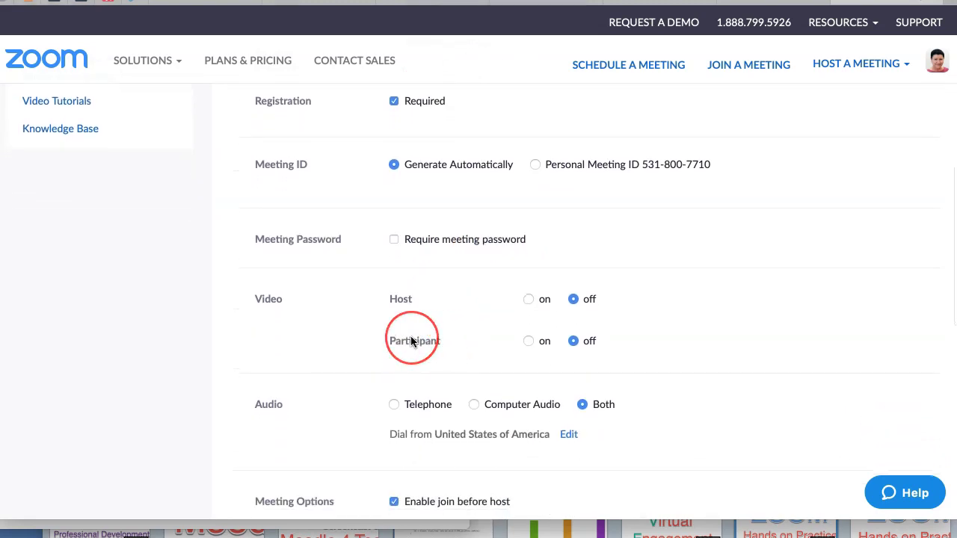
{"action": "mouse_move", "coordinate": [411, 342]}
{"action": "scroll", "coordinate": [456, 333], "scroll_direction": "down", "scroll_amount": 5}
{"action": "scroll", "coordinate": [496, 293], "scroll_direction": "up", "scroll_amount": 5}
{"action": "scroll", "coordinate": [458, 392], "scroll_direction": "down", "scroll_amount": 1}
{"action": "scroll", "coordinate": [458, 397], "scroll_direction": "down", "scroll_amount": 3}
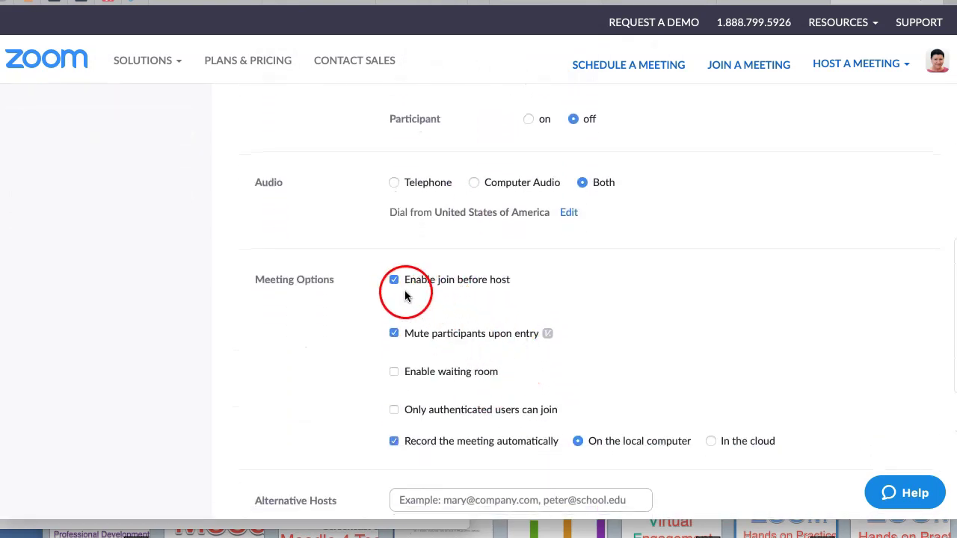
Turn off Enable join before host in the meeting options and save the Demo meeting.
{"action": "left_click", "coordinate": [394, 280]}
{"action": "scroll", "coordinate": [395, 278], "scroll_direction": "down", "scroll_amount": 1}
{"action": "left_click", "coordinate": [395, 279]}
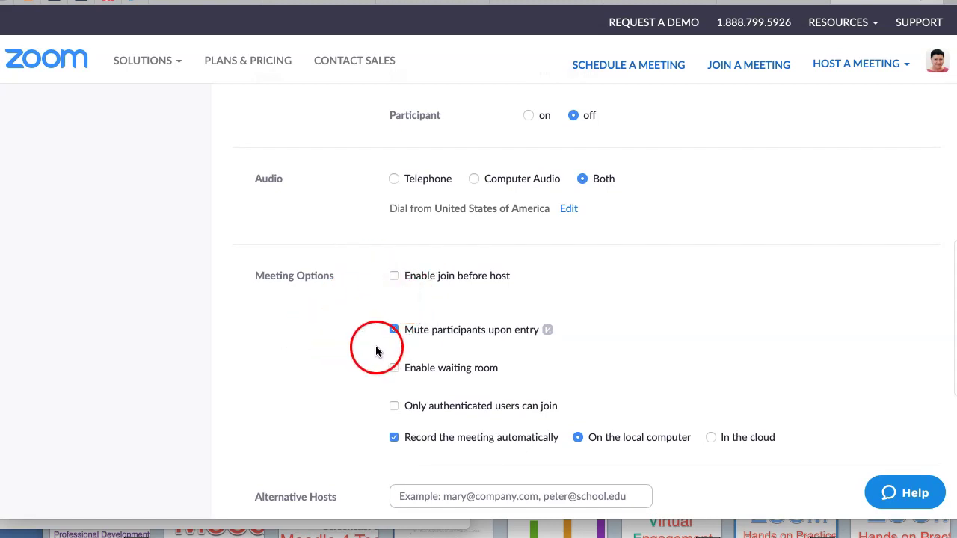
{"action": "scroll", "coordinate": [455, 319], "scroll_direction": "down", "scroll_amount": 2}
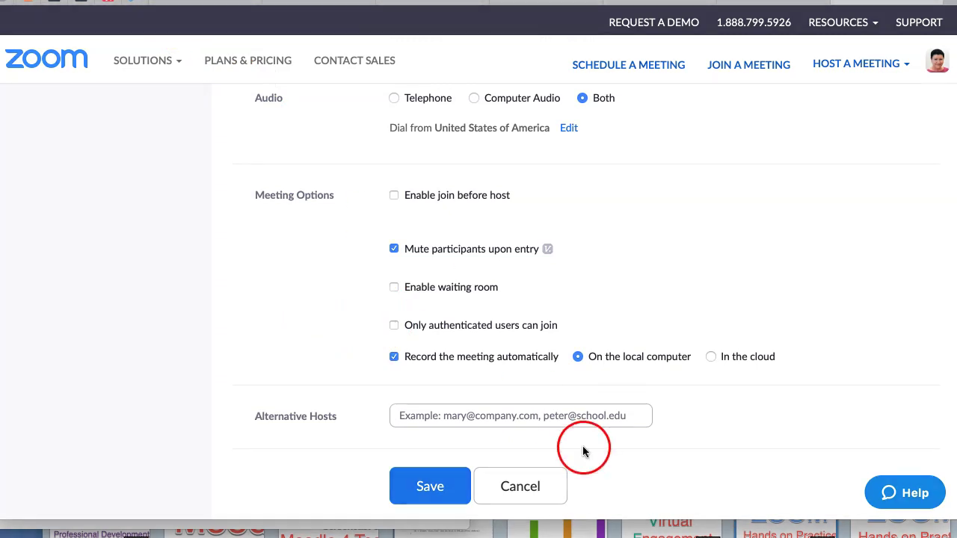
{"action": "scroll", "coordinate": [463, 430], "scroll_direction": "down", "scroll_amount": 2}
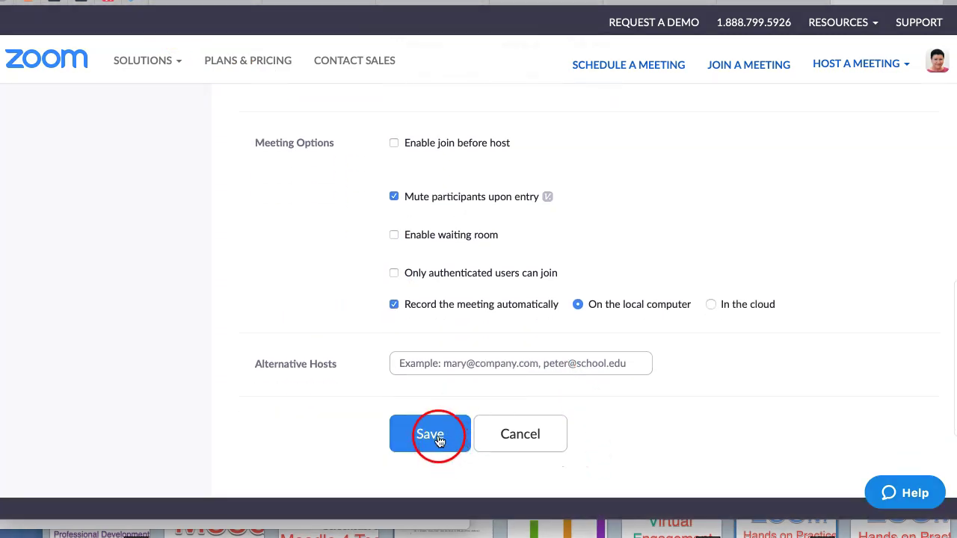
{"action": "left_click", "coordinate": [439, 442]}
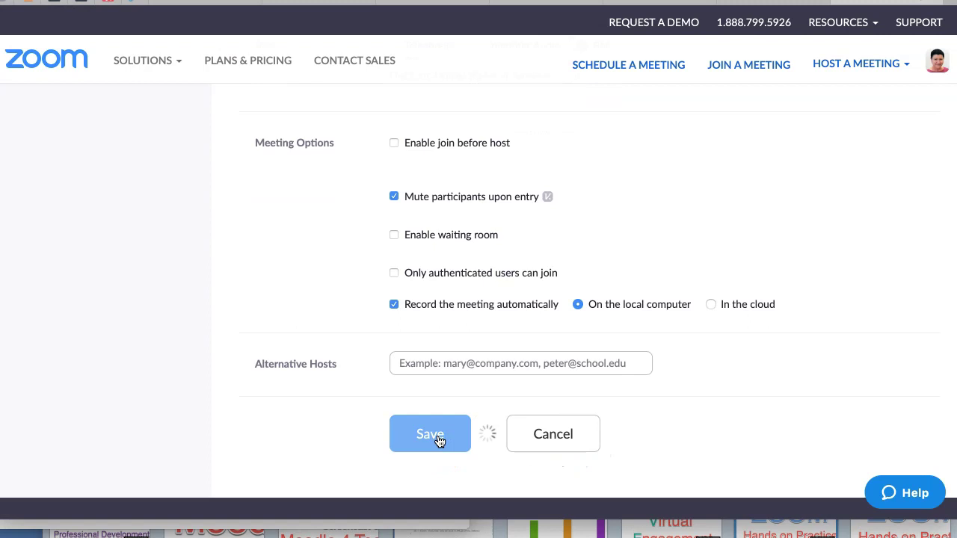
Open the Demo meeting's registration URL and examine the registration form that attendees fill in.
{"action": "scroll", "coordinate": [562, 390], "scroll_direction": "down", "scroll_amount": 2}
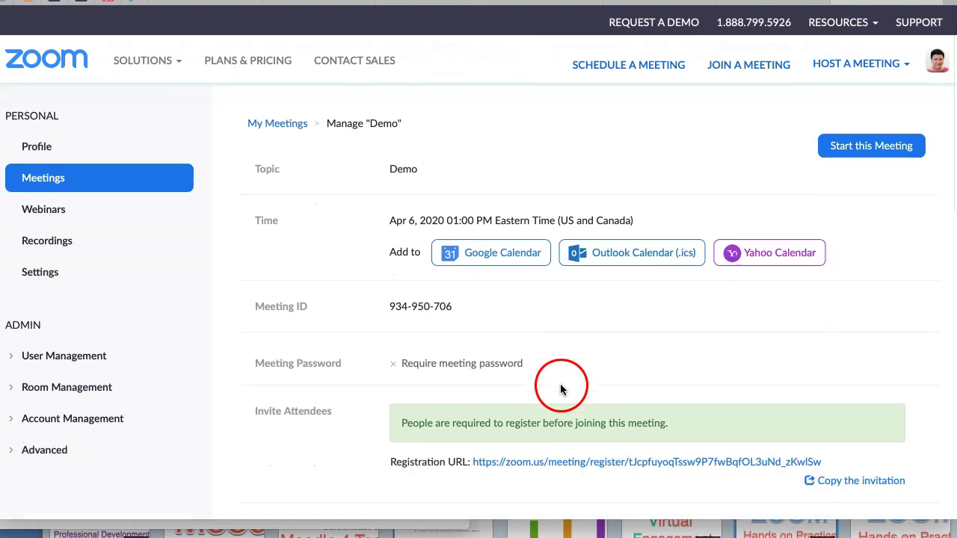
{"action": "scroll", "coordinate": [598, 395], "scroll_direction": "down", "scroll_amount": 3}
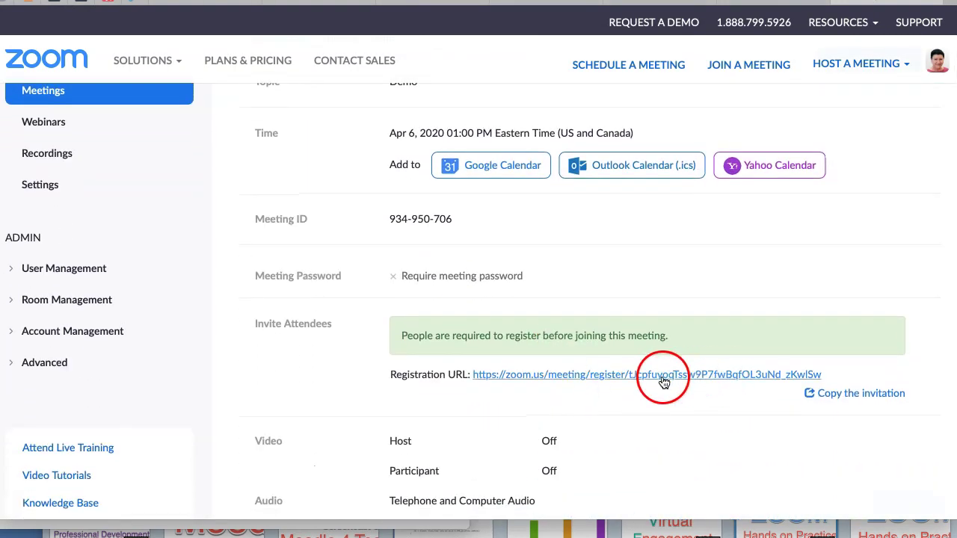
{"action": "left_click", "coordinate": [550, 376]}
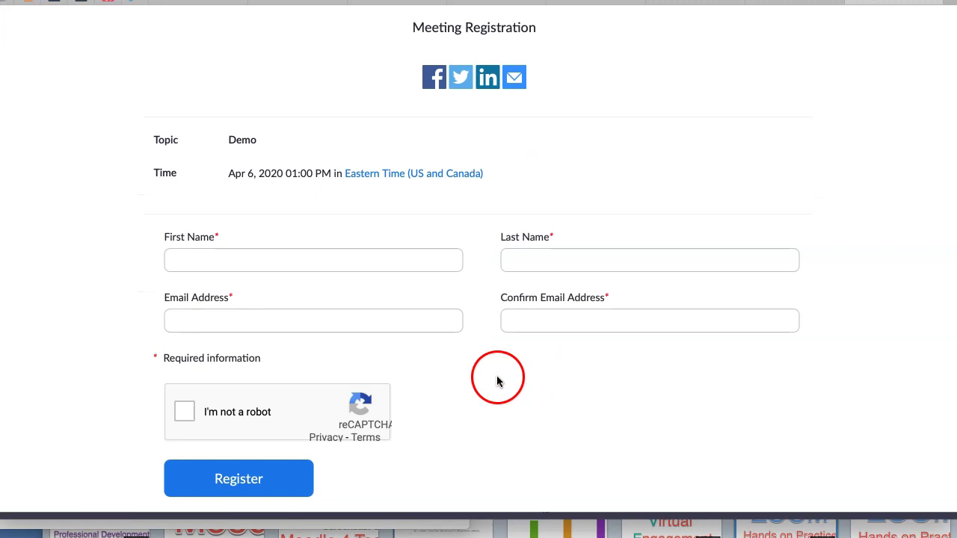
{"action": "scroll", "coordinate": [497, 382], "scroll_direction": "down", "scroll_amount": 2}
{"action": "scroll", "coordinate": [462, 381], "scroll_direction": "up", "scroll_amount": 2}
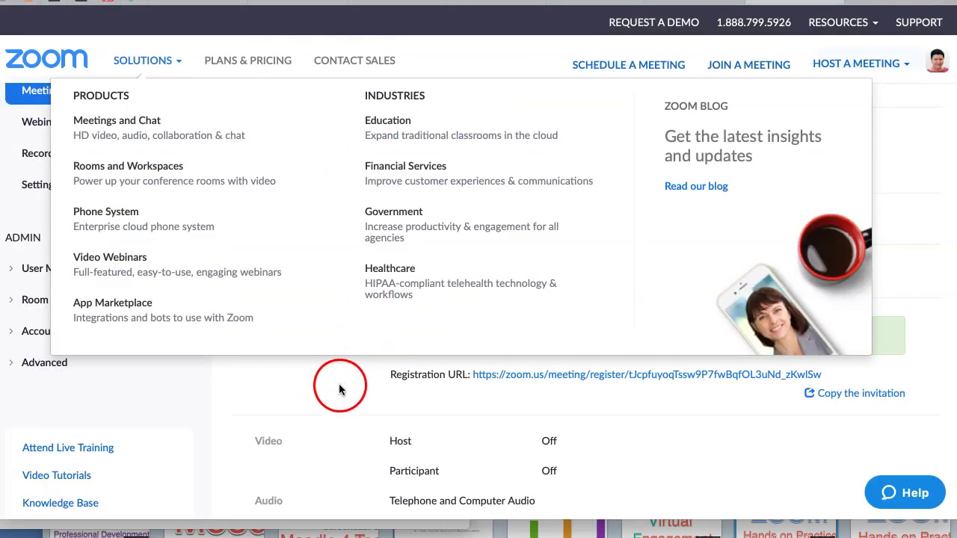
Turn on emailing the host when someone registers and closing registration after the event date in the Demo meeting's registration options, and save.
{"action": "scroll", "coordinate": [850, 395], "scroll_direction": "down", "scroll_amount": 3}
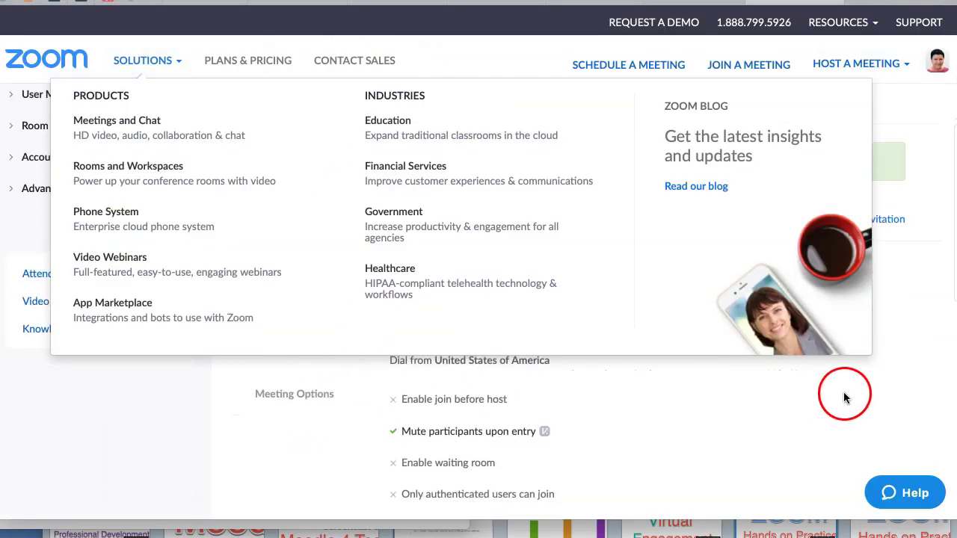
{"action": "scroll", "coordinate": [558, 380], "scroll_direction": "down", "scroll_amount": 5}
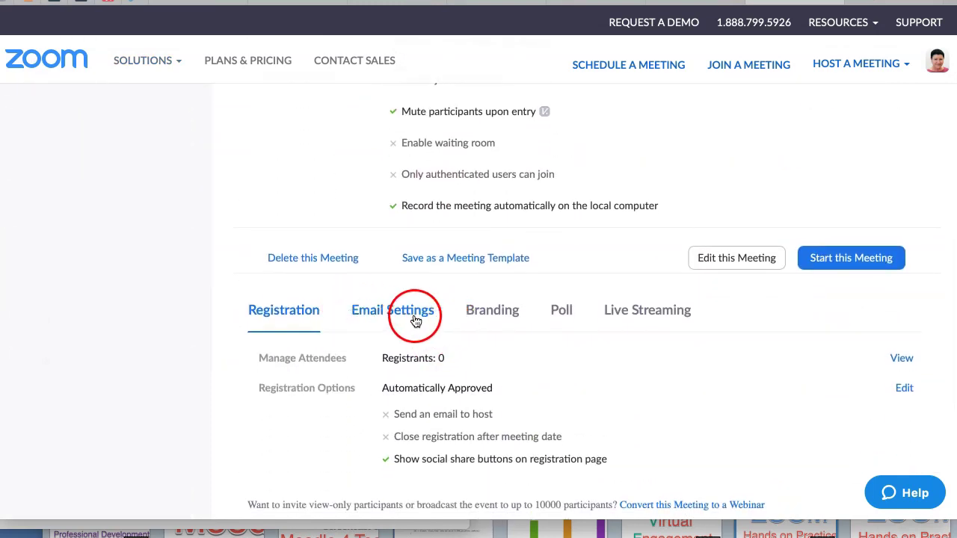
{"action": "scroll", "coordinate": [390, 419], "scroll_direction": "down", "scroll_amount": 1}
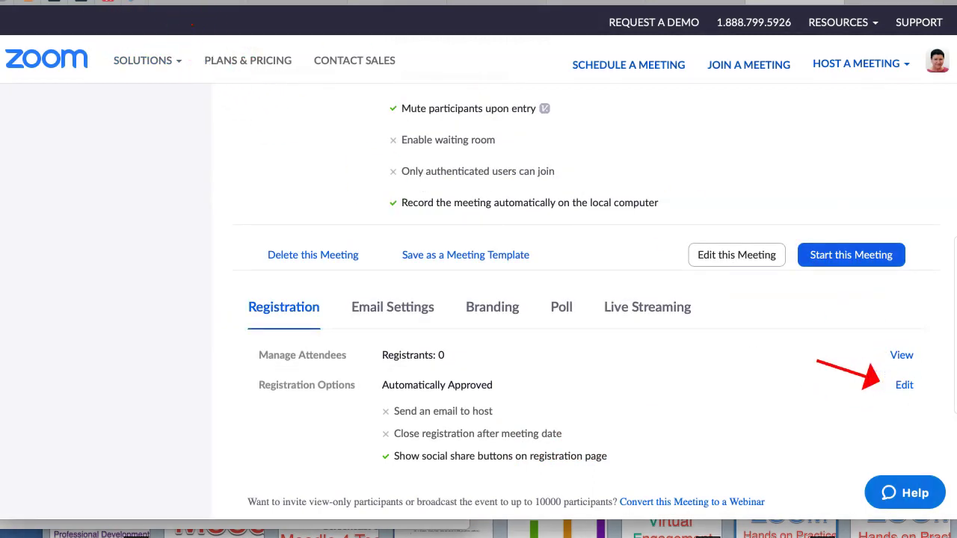
{"action": "left_click", "coordinate": [902, 386]}
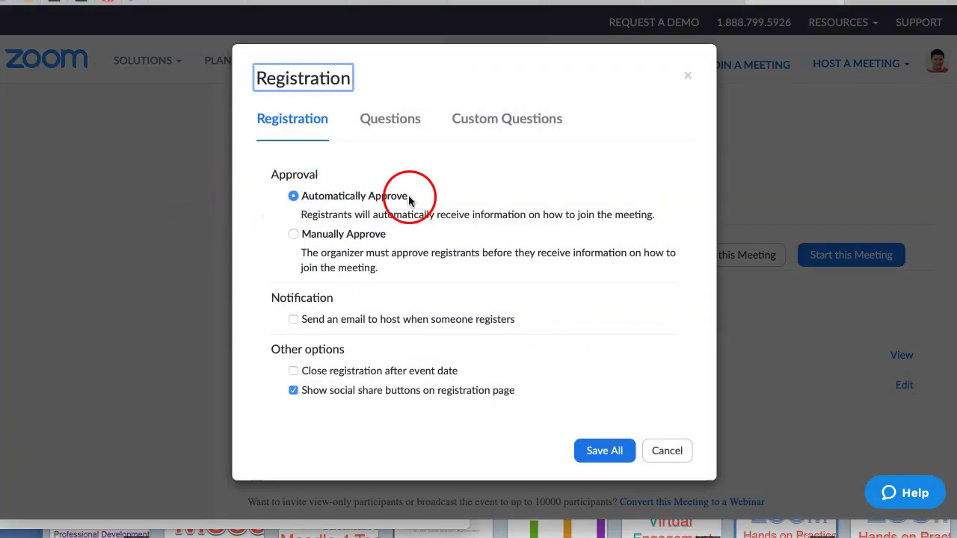
{"action": "left_click", "coordinate": [295, 234]}
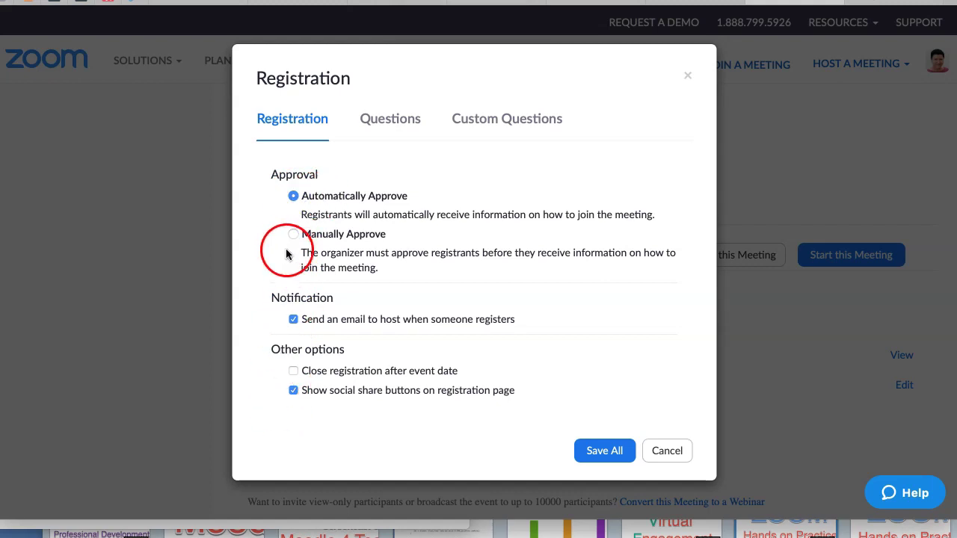
{"action": "scroll", "coordinate": [284, 299], "scroll_direction": "down", "scroll_amount": 1}
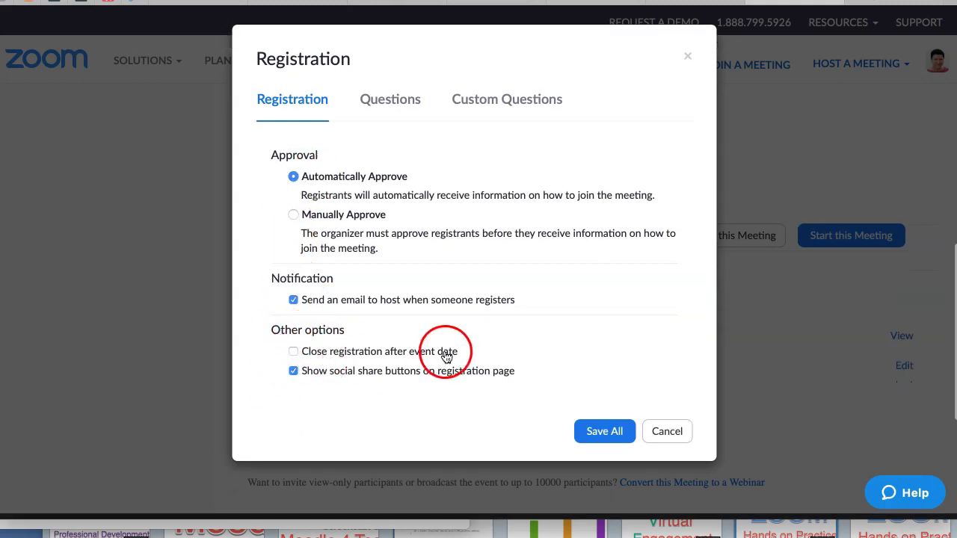
{"action": "left_click", "coordinate": [293, 351]}
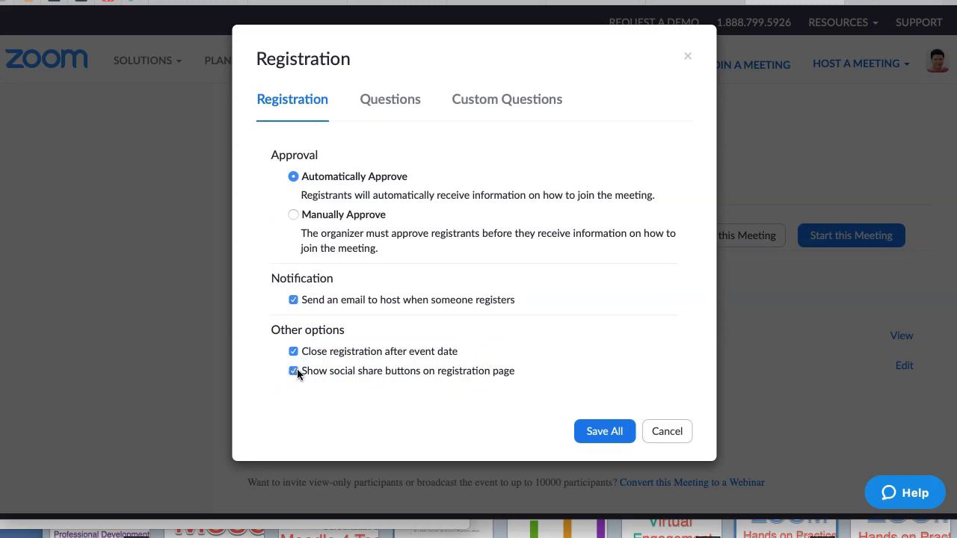
{"action": "left_click", "coordinate": [608, 431]}
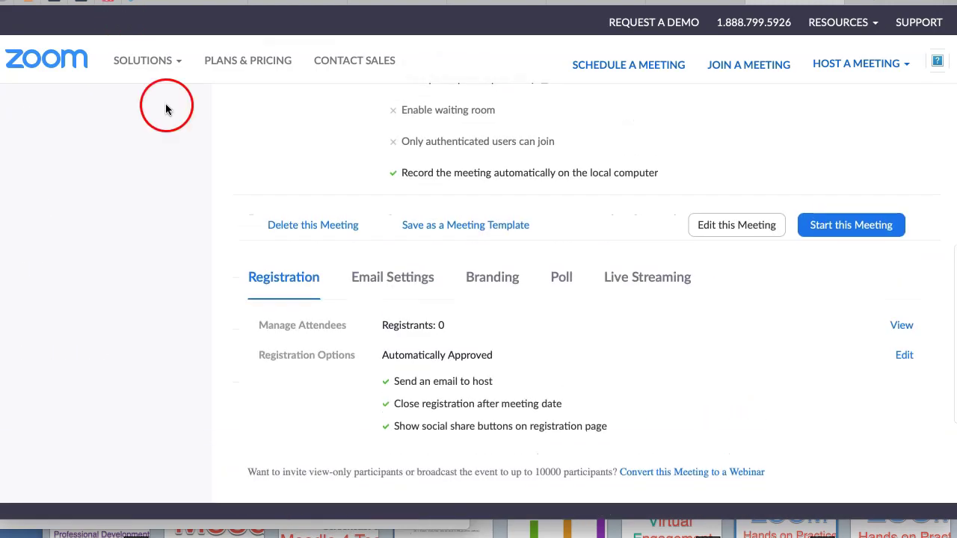
Make Country/Region and Industry required questions on the Demo meeting's registration form and save.
{"action": "scroll", "coordinate": [550, 112], "scroll_direction": "up", "scroll_amount": 1}
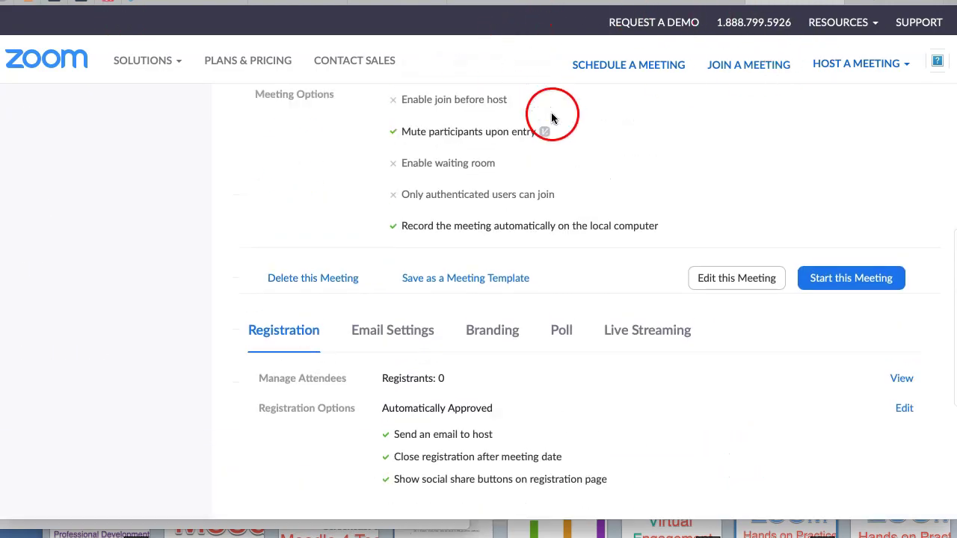
{"action": "scroll", "coordinate": [583, 179], "scroll_direction": "down", "scroll_amount": 2}
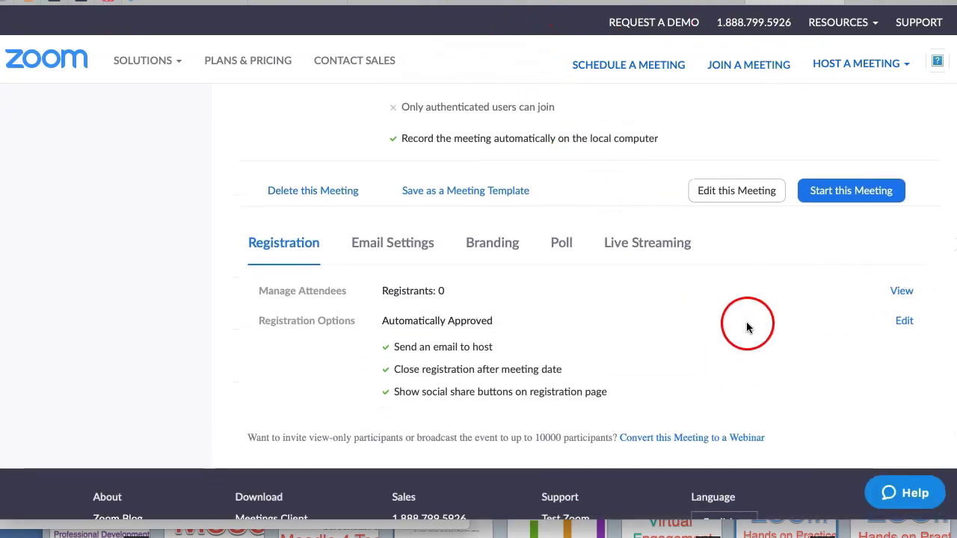
{"action": "left_click", "coordinate": [905, 320]}
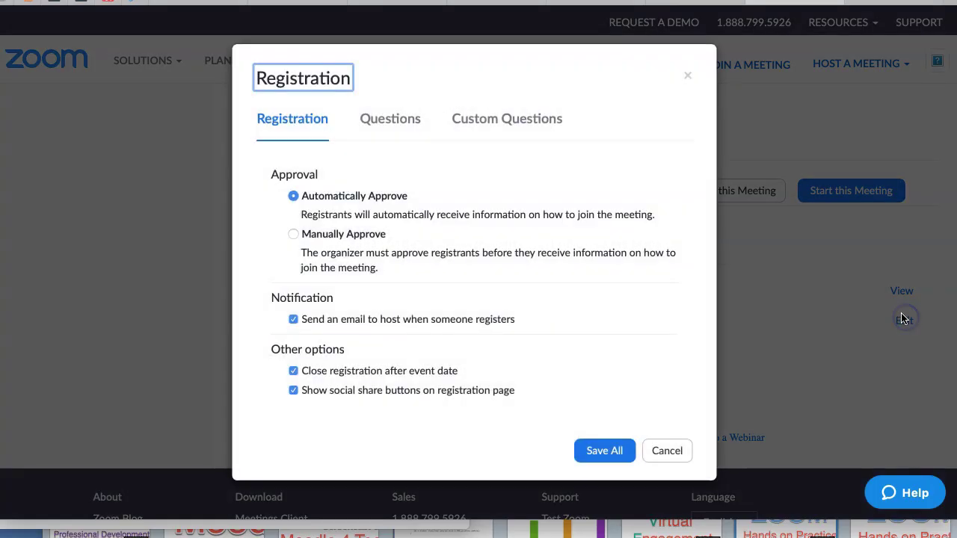
{"action": "left_click", "coordinate": [519, 124]}
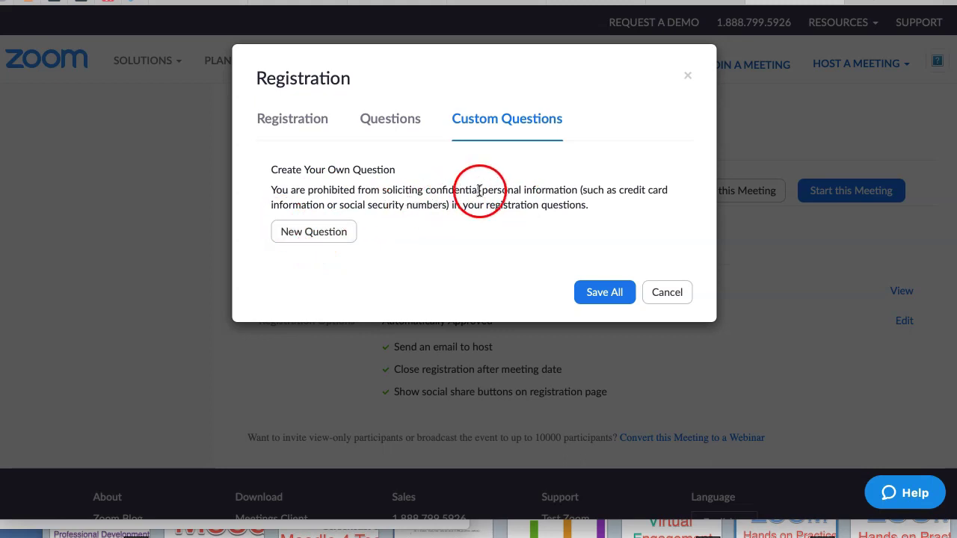
{"action": "left_click", "coordinate": [378, 131]}
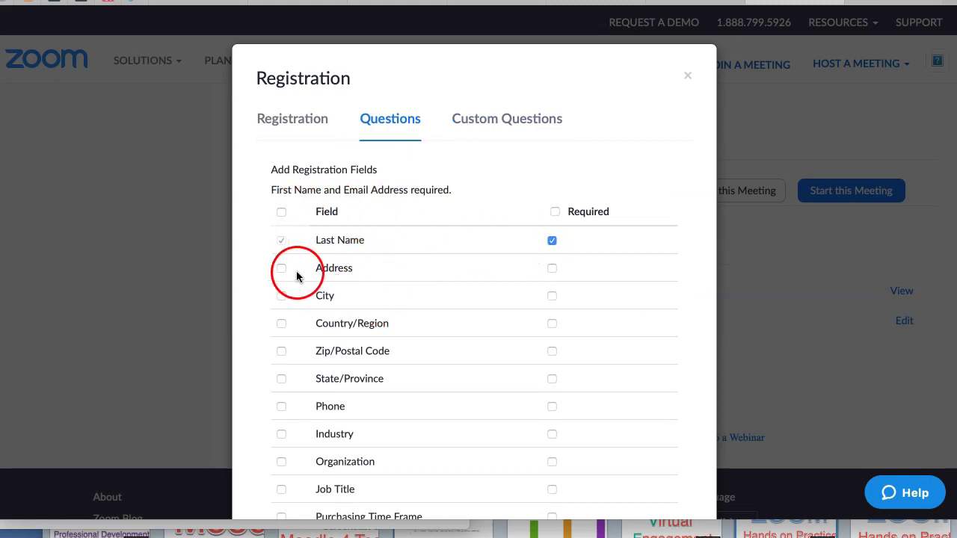
{"action": "scroll", "coordinate": [301, 309], "scroll_direction": "down", "scroll_amount": 1}
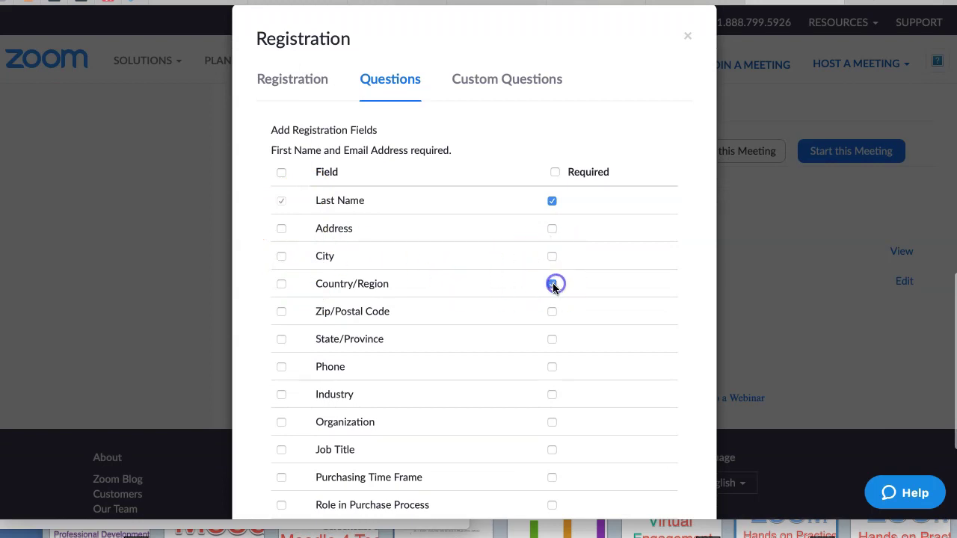
{"action": "scroll", "coordinate": [404, 335], "scroll_direction": "down", "scroll_amount": 1}
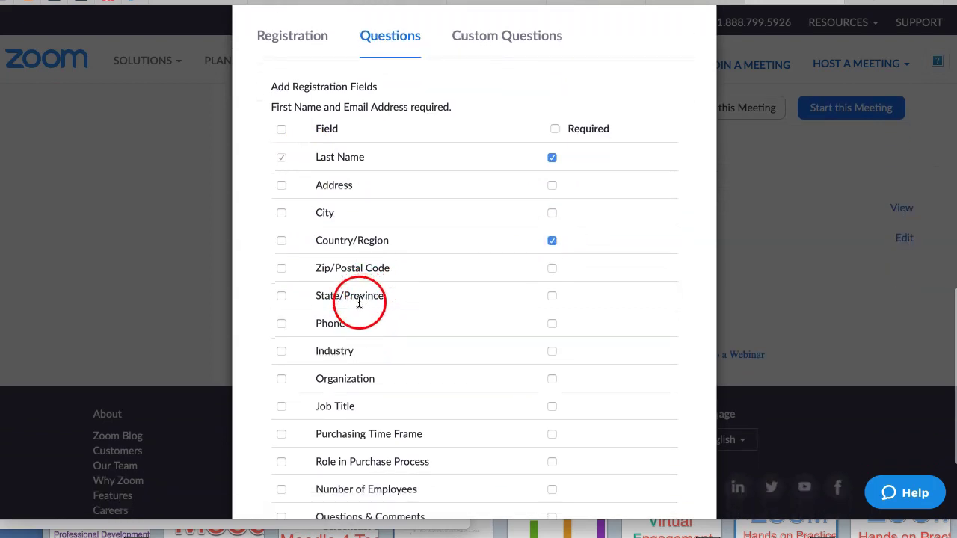
{"action": "scroll", "coordinate": [351, 303], "scroll_direction": "down", "scroll_amount": 2}
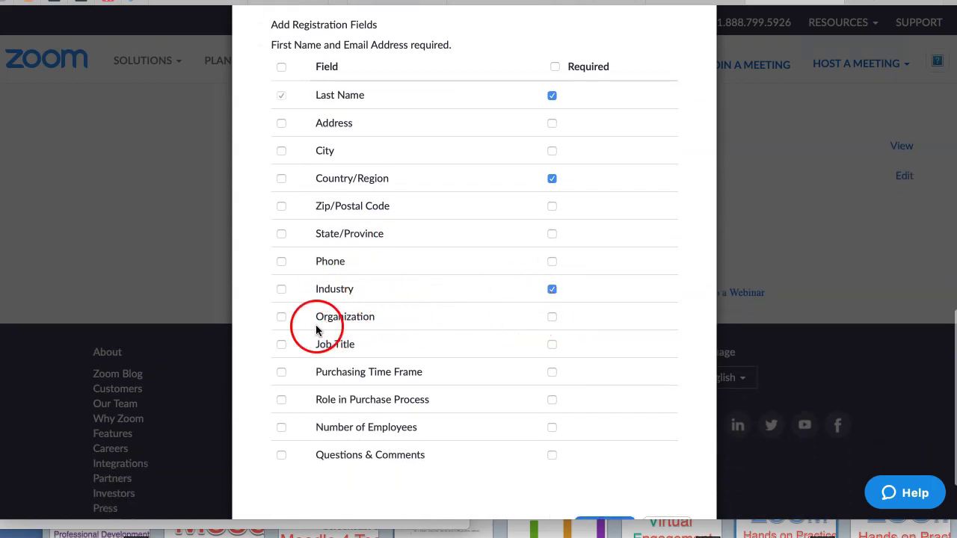
{"action": "scroll", "coordinate": [322, 329], "scroll_direction": "down", "scroll_amount": 1}
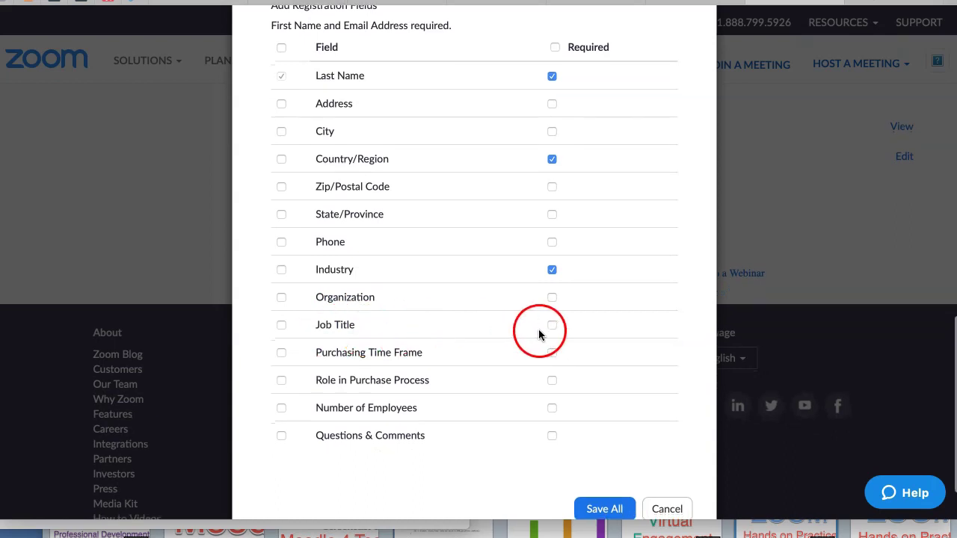
{"action": "scroll", "coordinate": [321, 348], "scroll_direction": "down", "scroll_amount": 3}
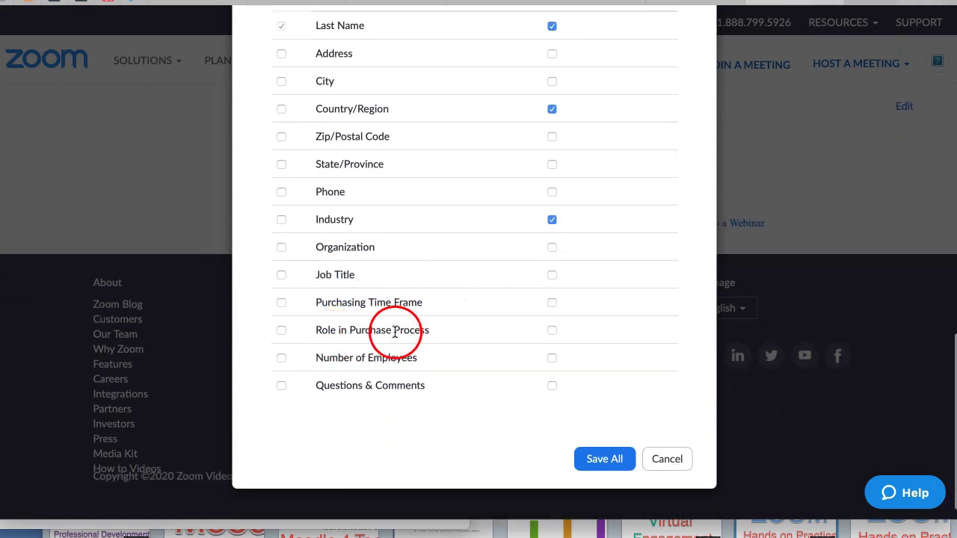
{"action": "left_click", "coordinate": [613, 461]}
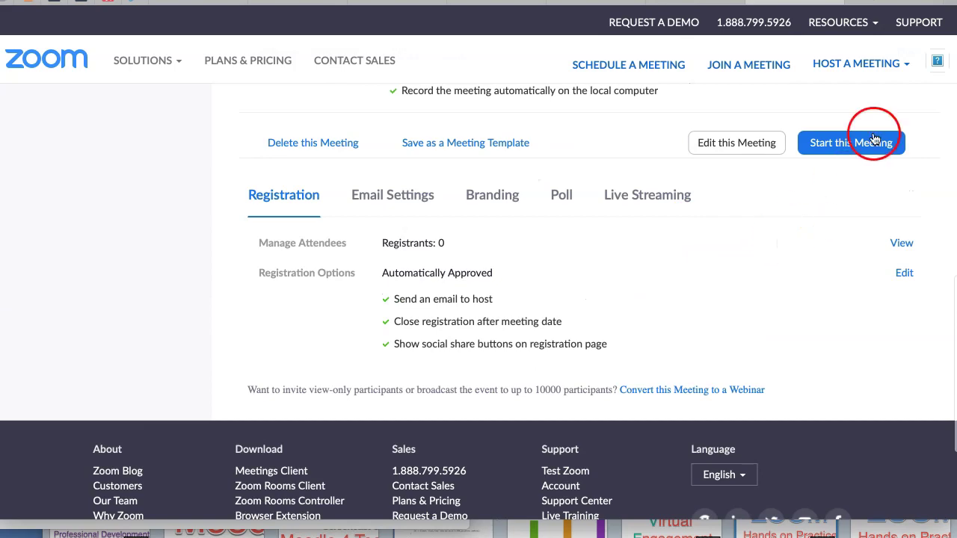
Examine the Demo meeting's registrants list and its email settings for the contact and the confirmation email.
{"action": "left_click", "coordinate": [901, 243]}
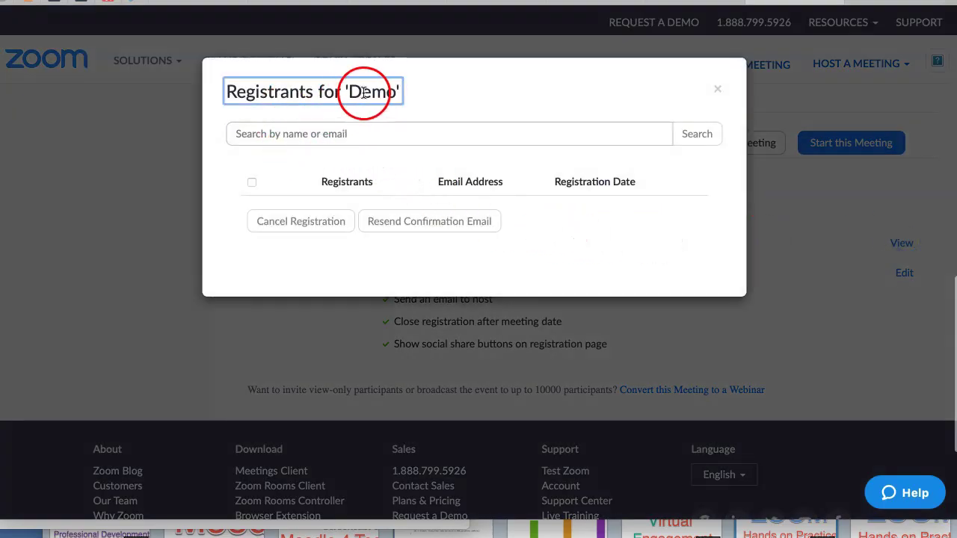
{"action": "left_click", "coordinate": [331, 139]}
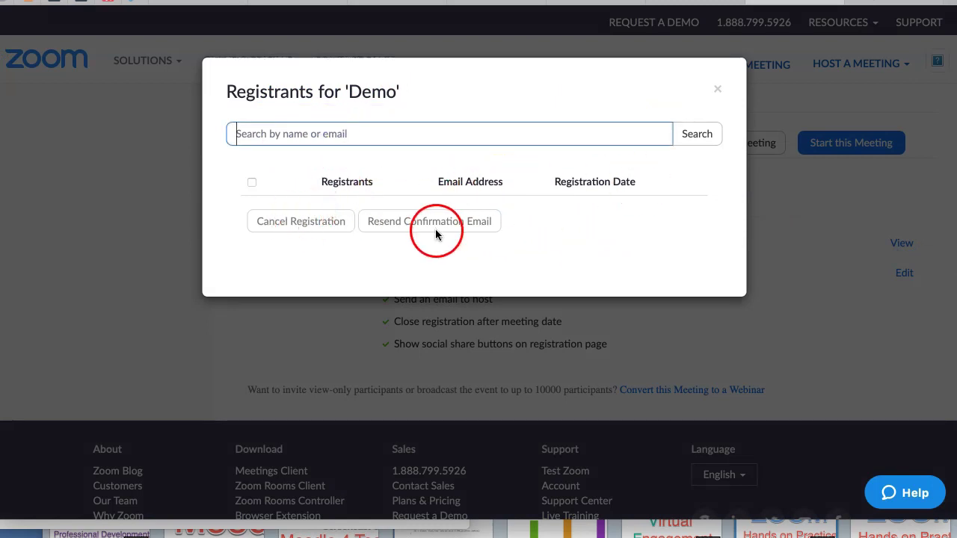
{"action": "left_click", "coordinate": [253, 182]}
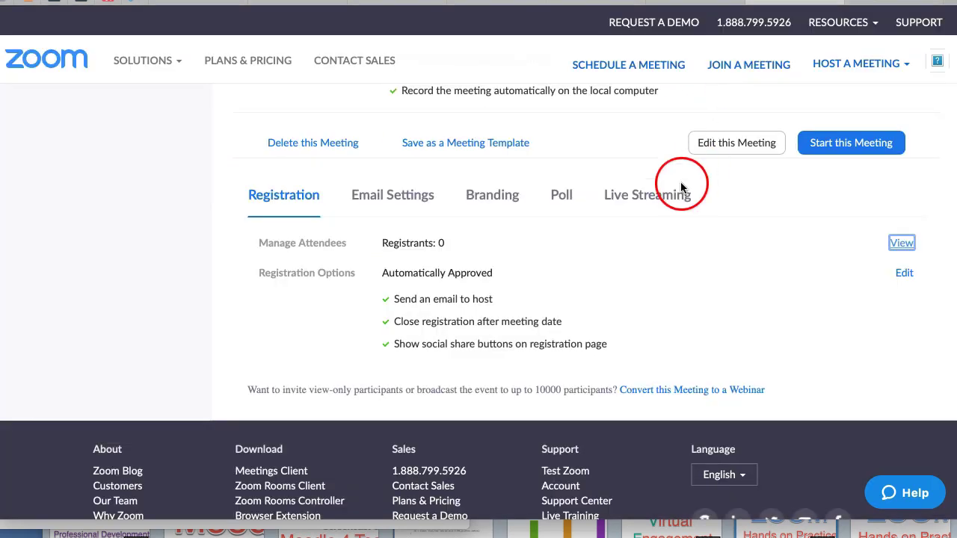
{"action": "scroll", "coordinate": [681, 187], "scroll_direction": "up", "scroll_amount": 2}
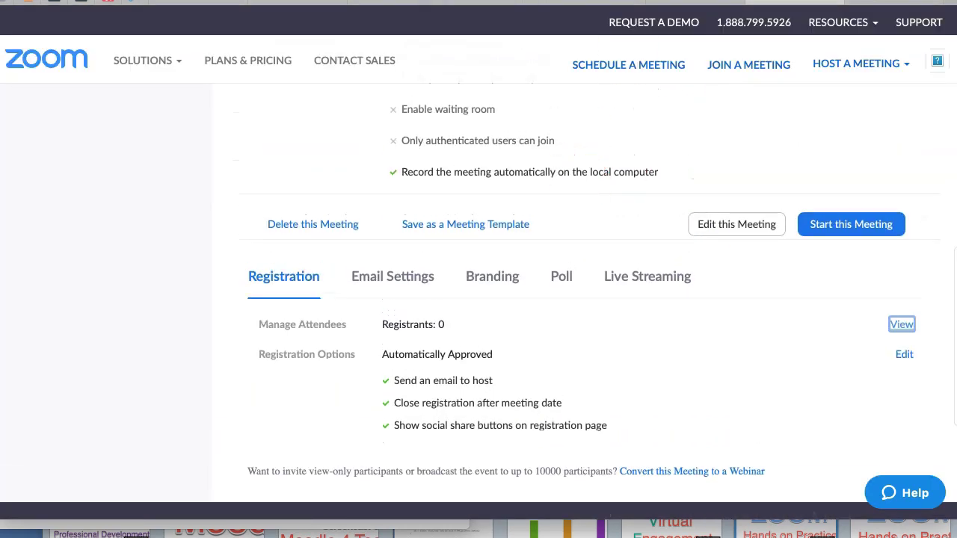
{"action": "left_click", "coordinate": [393, 278]}
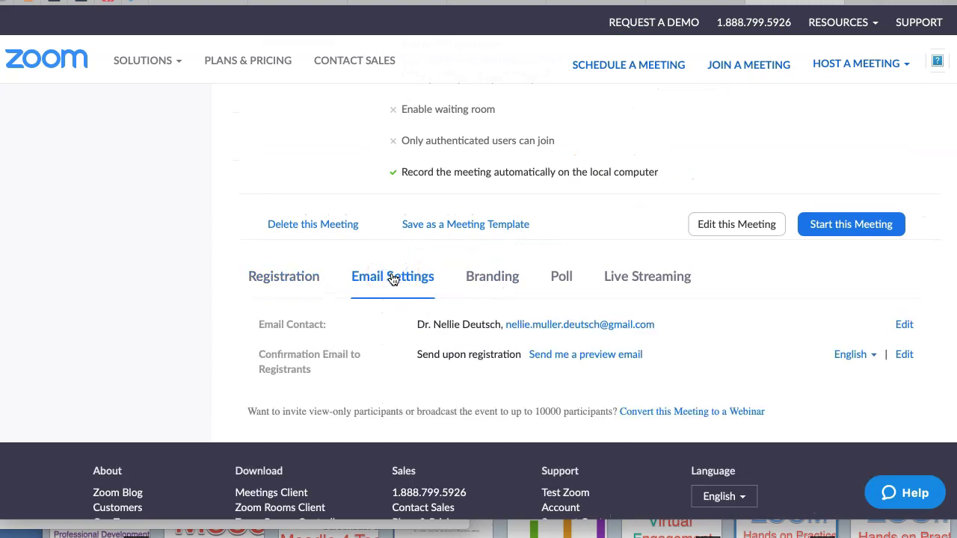
{"action": "scroll", "coordinate": [394, 278], "scroll_direction": "down", "scroll_amount": 1}
Try to upload the MM15 image from Downloads as the invitation page banner and check the banner's image requirements.
{"action": "left_click", "coordinate": [486, 238]}
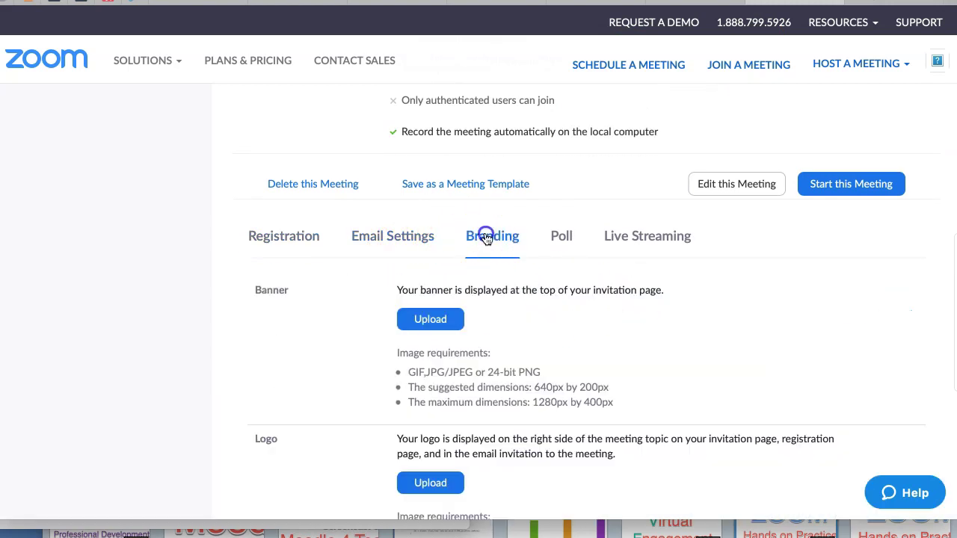
{"action": "scroll", "coordinate": [439, 266], "scroll_direction": "down", "scroll_amount": 1}
{"action": "left_click", "coordinate": [424, 296]}
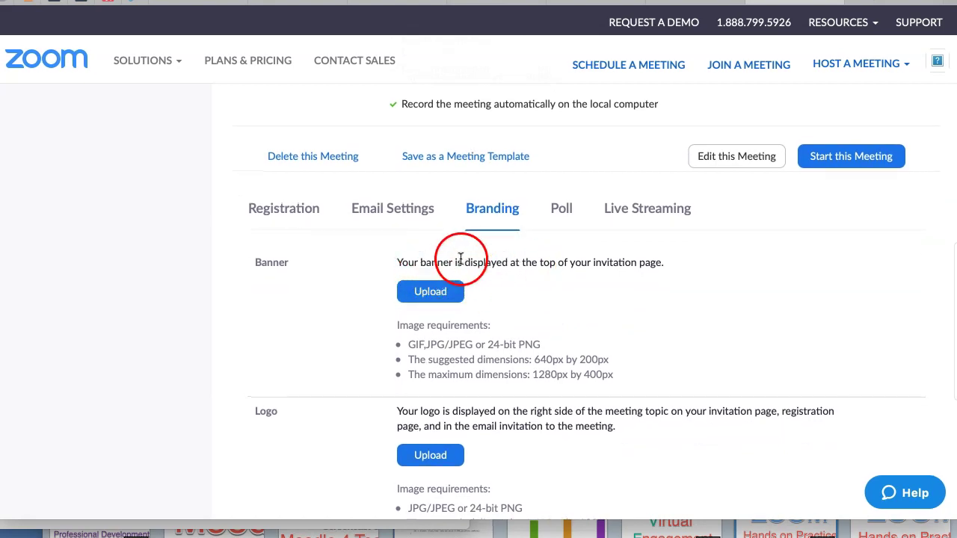
{"action": "scroll", "coordinate": [436, 286], "scroll_direction": "down", "scroll_amount": 1}
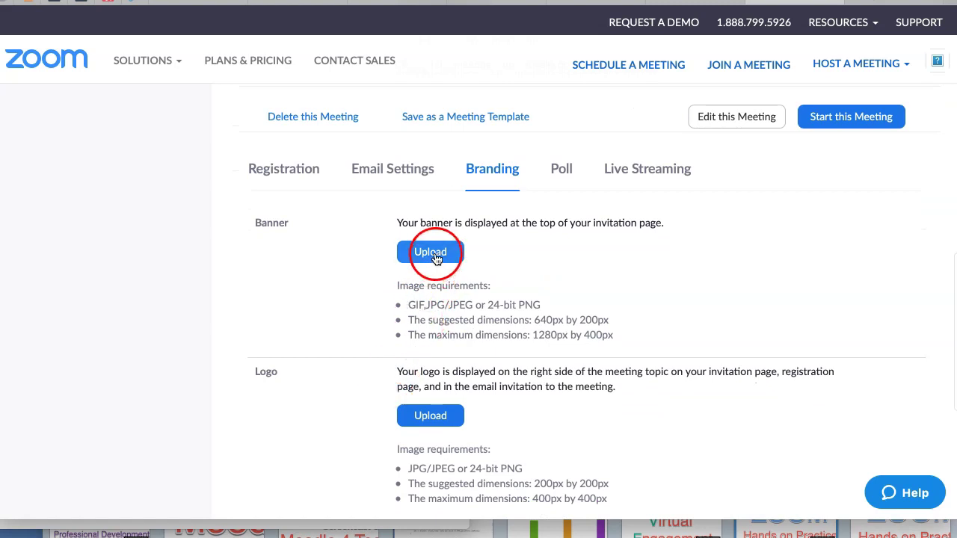
{"action": "left_click", "coordinate": [432, 254]}
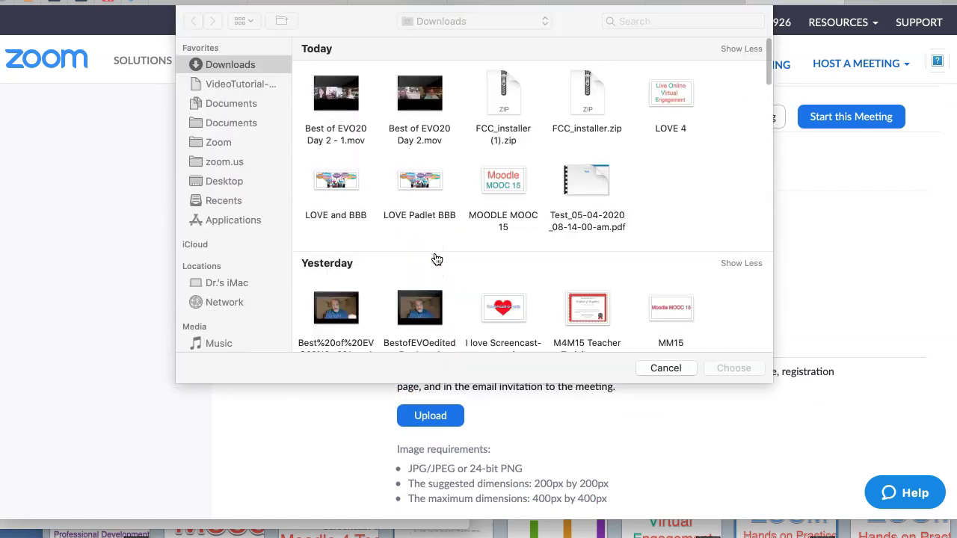
{"action": "left_click", "coordinate": [671, 311]}
{"action": "left_click", "coordinate": [732, 368]}
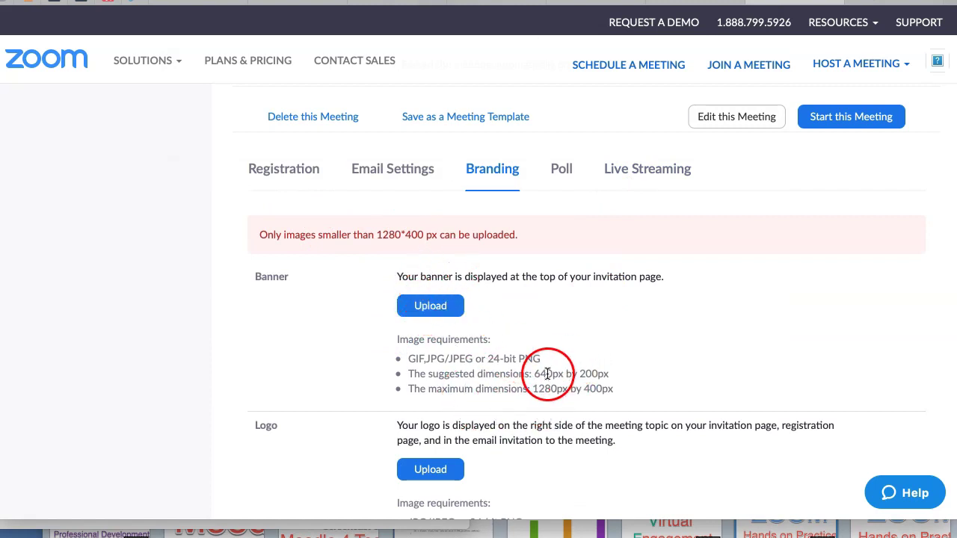
{"action": "left_click_drag", "start_coordinate": [533, 374], "coordinate": [623, 396]}
{"action": "left_click", "coordinate": [609, 360]}
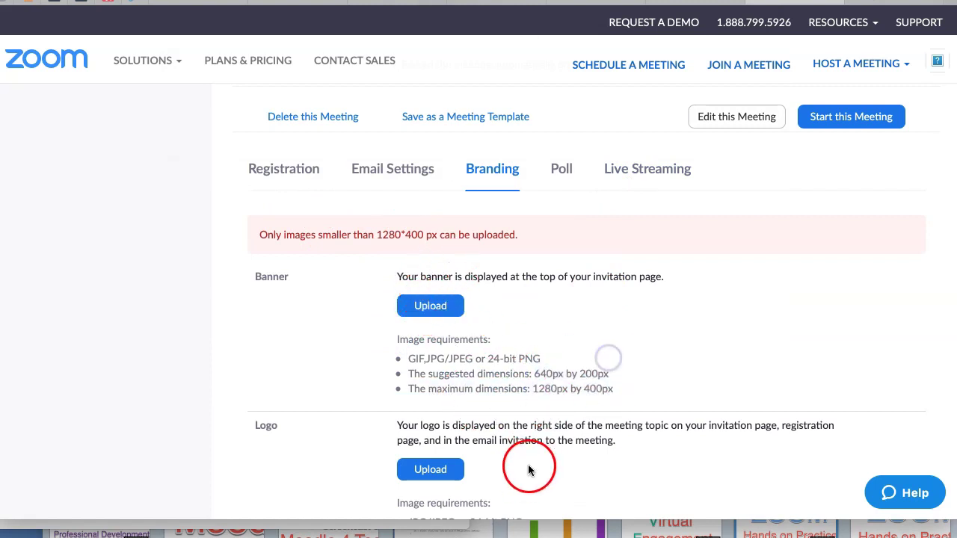
Examine the live streaming services available for the Demo meeting.
{"action": "scroll", "coordinate": [773, 401], "scroll_direction": "up", "scroll_amount": 8}
{"action": "scroll", "coordinate": [775, 249], "scroll_direction": "down", "scroll_amount": 5}
{"action": "scroll", "coordinate": [659, 255], "scroll_direction": "down", "scroll_amount": 8}
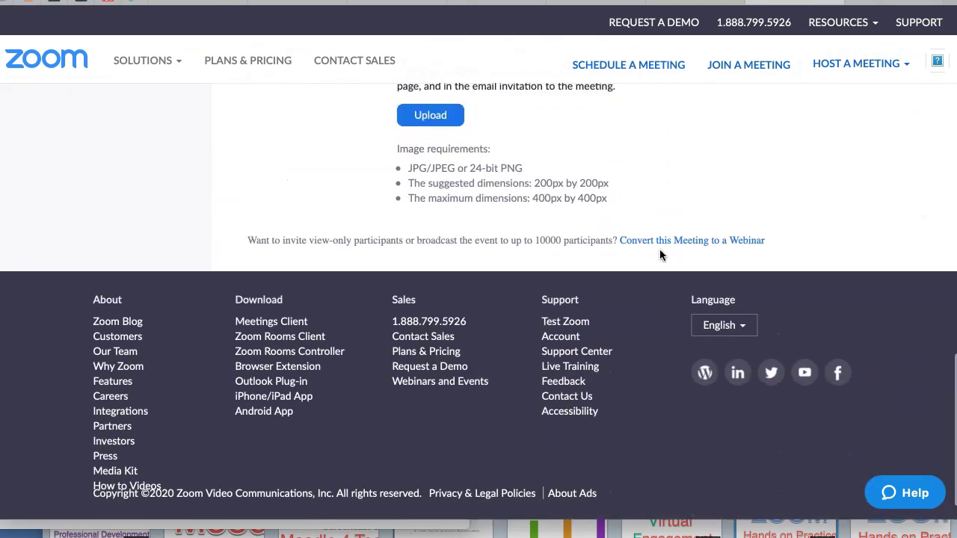
{"action": "scroll", "coordinate": [659, 255], "scroll_direction": "up", "scroll_amount": 5}
{"action": "left_click", "coordinate": [610, 191]}
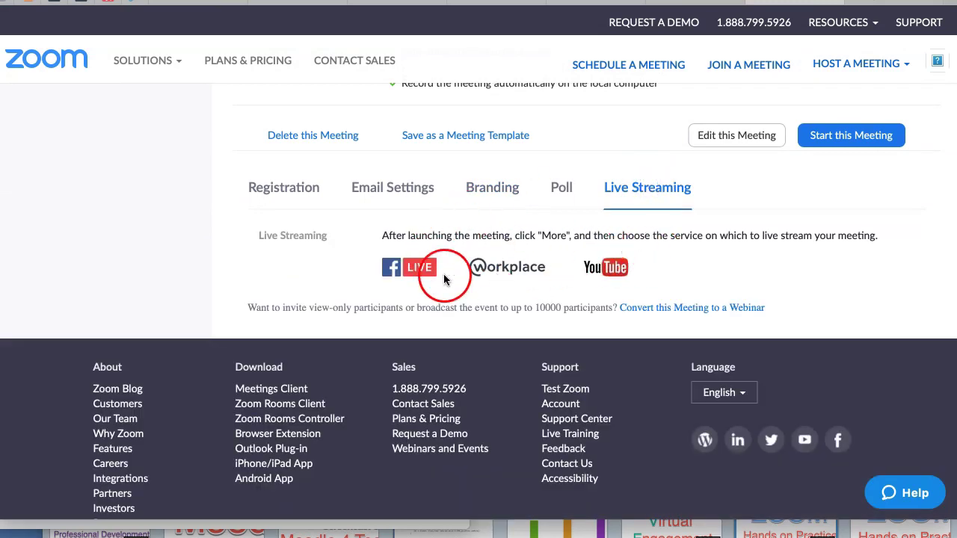
Open the Demo meeting's registration URL again to view the updated registration form.
{"action": "scroll", "coordinate": [391, 275], "scroll_direction": "up", "scroll_amount": 10}
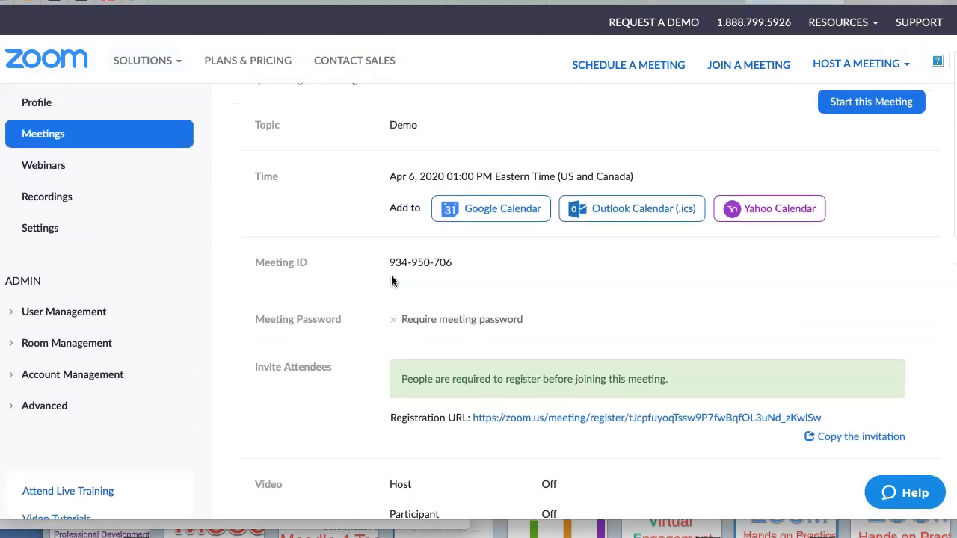
{"action": "scroll", "coordinate": [391, 276], "scroll_direction": "up", "scroll_amount": 3}
{"action": "left_click", "coordinate": [843, 226]}
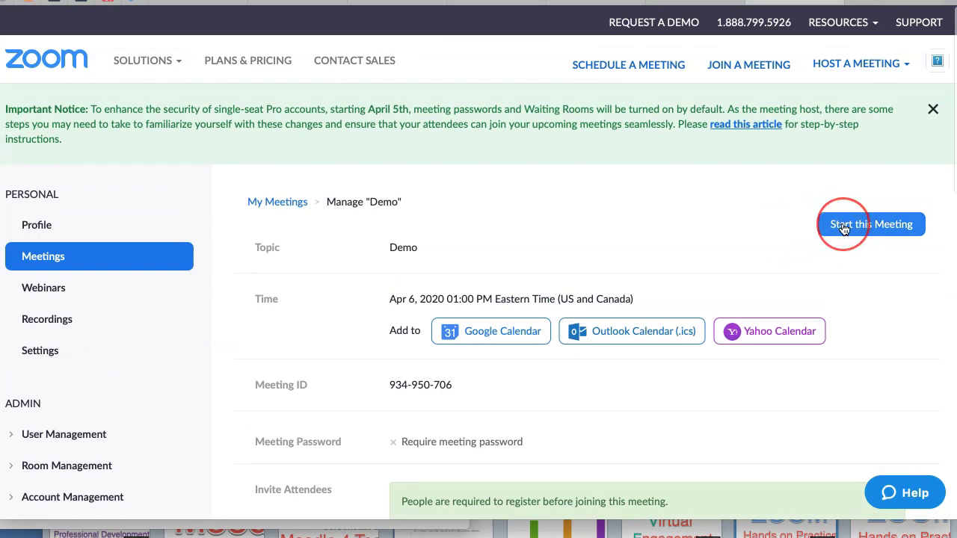
{"action": "scroll", "coordinate": [474, 337], "scroll_direction": "down", "scroll_amount": 3}
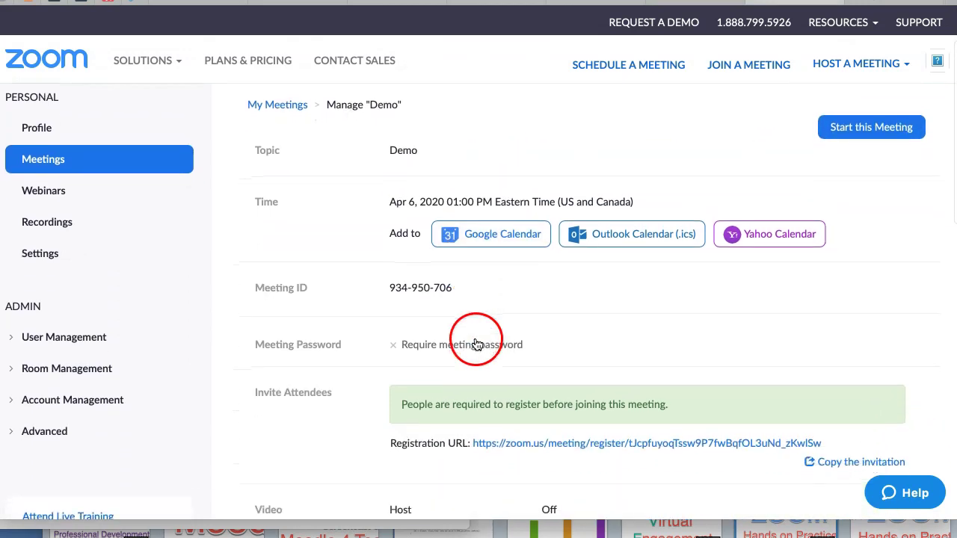
{"action": "left_click", "coordinate": [533, 442]}
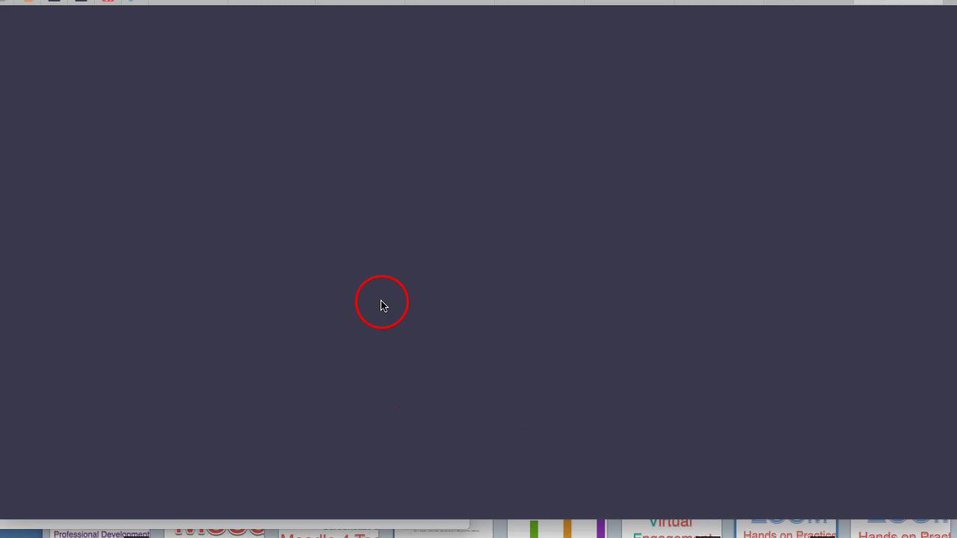